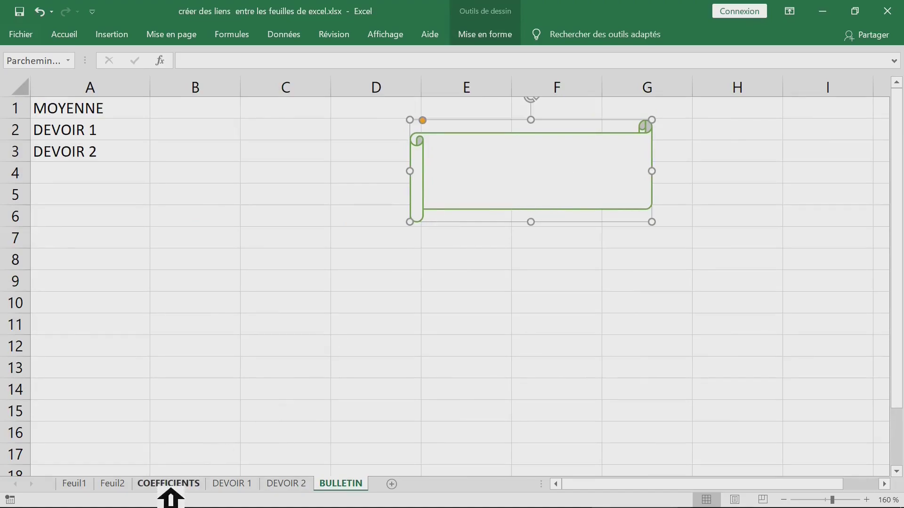
# Step: Draw an up-arrow block shape about 2.9 cm high and 5.2 cm wide over columns E to G of the BULLETIN sheet
pyautogui.click(301, 281)
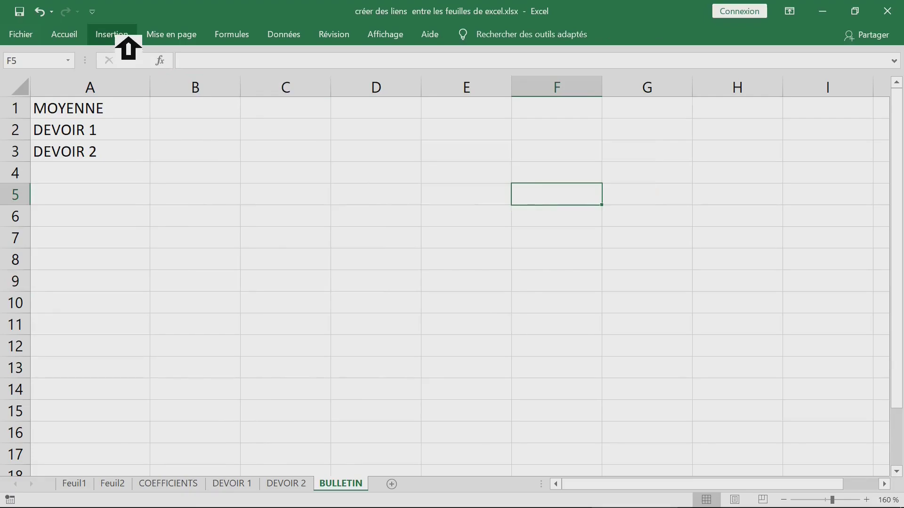
pyautogui.click(128, 38)
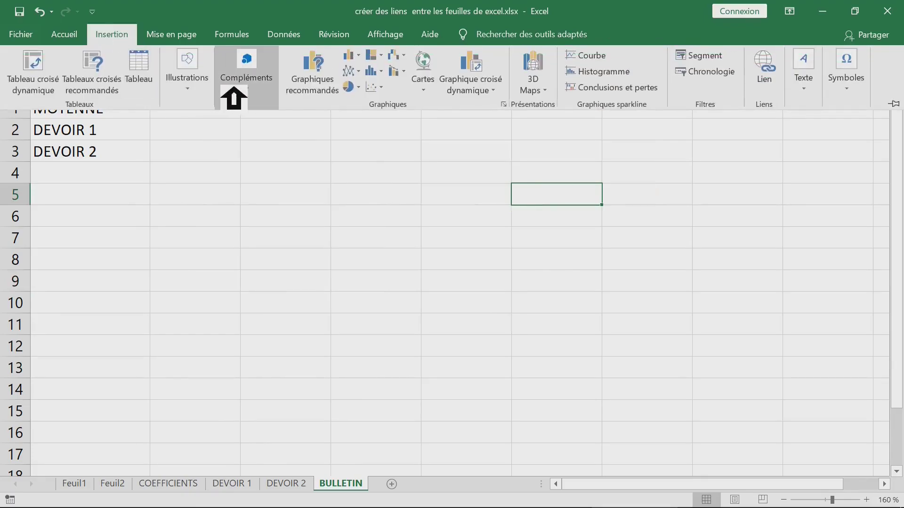
pyautogui.click(202, 91)
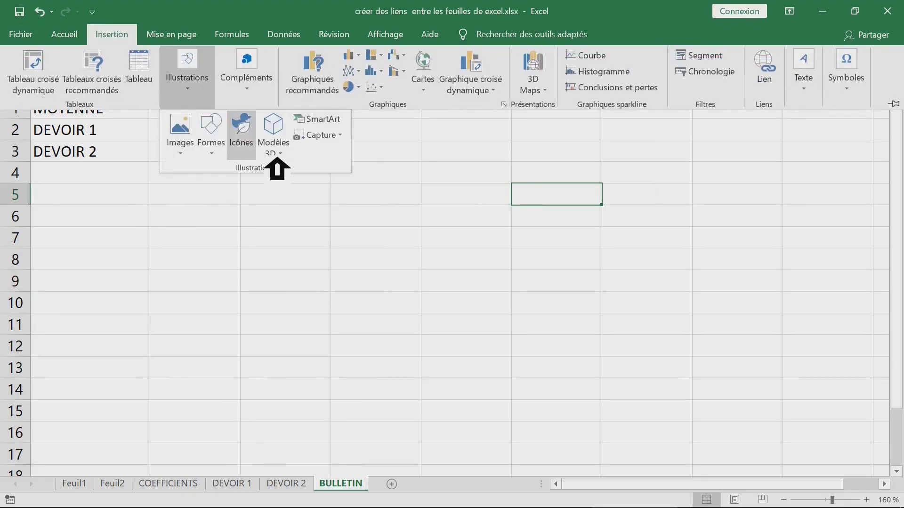
pyautogui.click(225, 157)
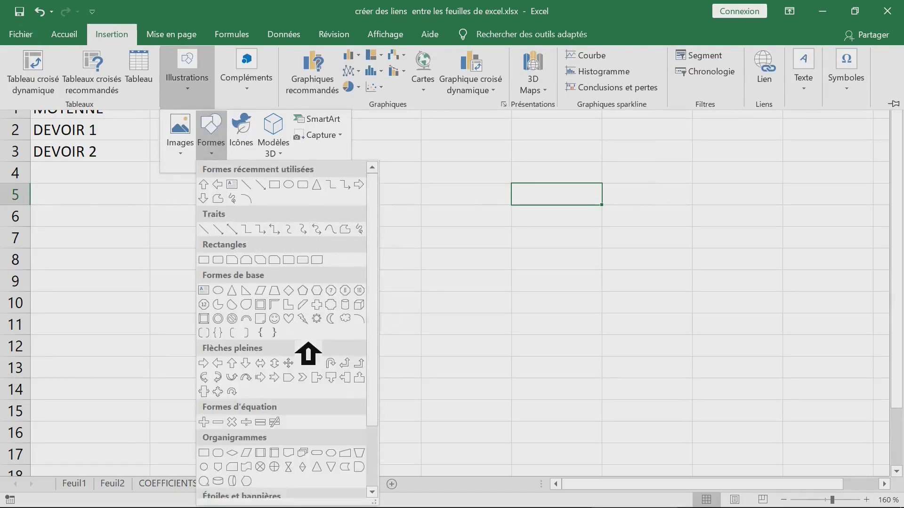
pyautogui.click(232, 364)
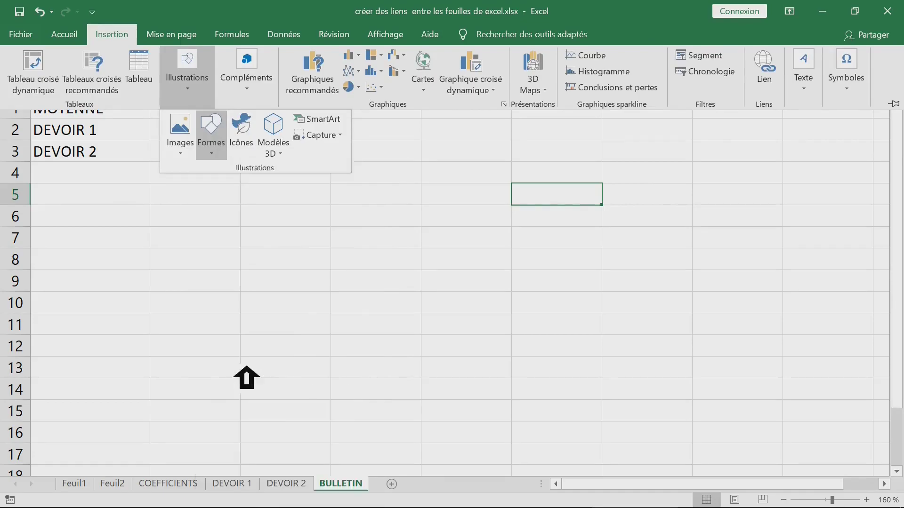
pyautogui.moveTo(427, 123); pyautogui.dragTo(651, 246)
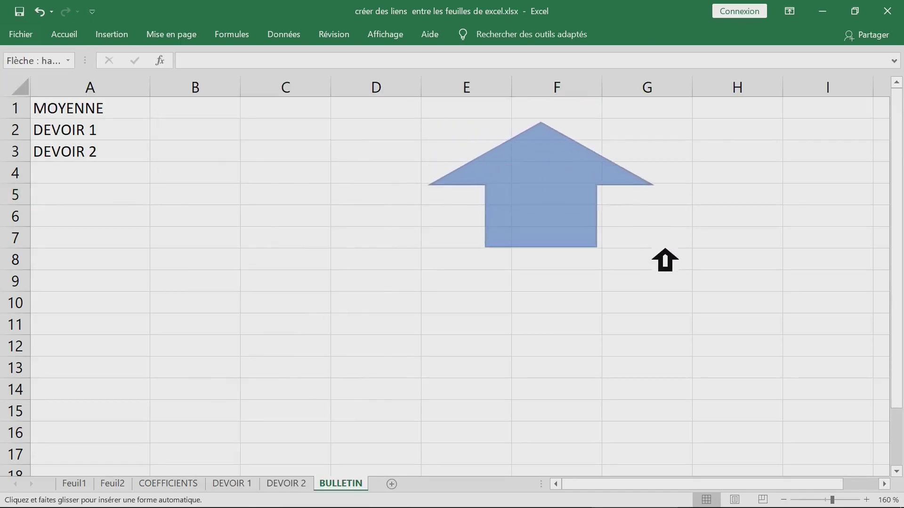
pyautogui.moveTo(572, 215); pyautogui.dragTo(565, 209)
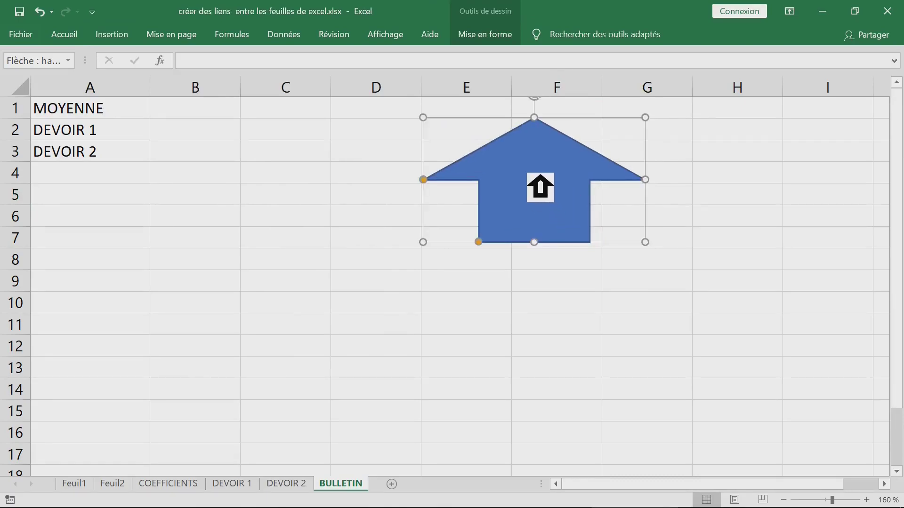
# Step: Add the text "coefficients" inside the arrow shape
pyautogui.rightClick(539, 186)
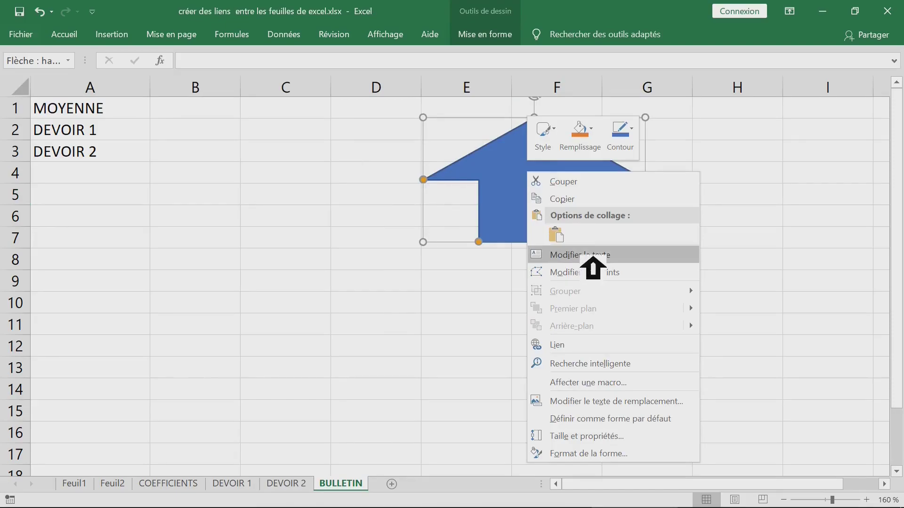
pyautogui.click(602, 255)
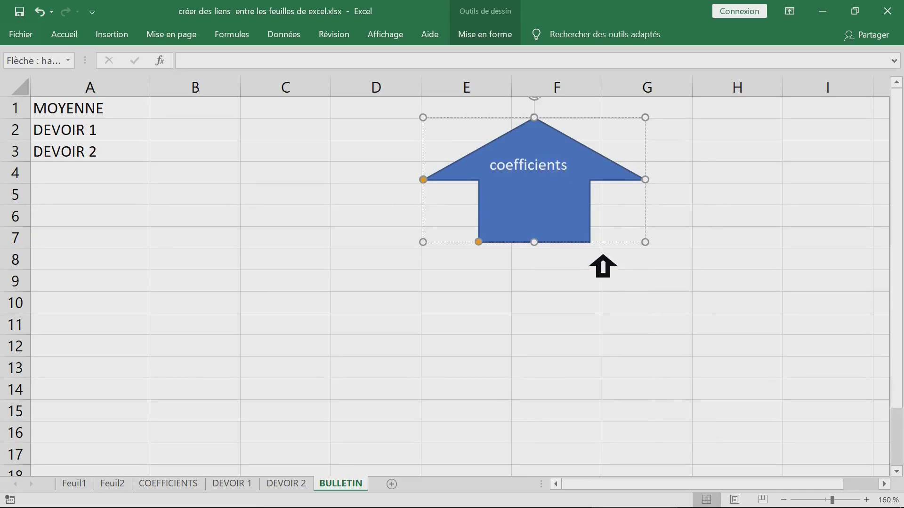
pyautogui.click(731, 219)
pyautogui.click(547, 169)
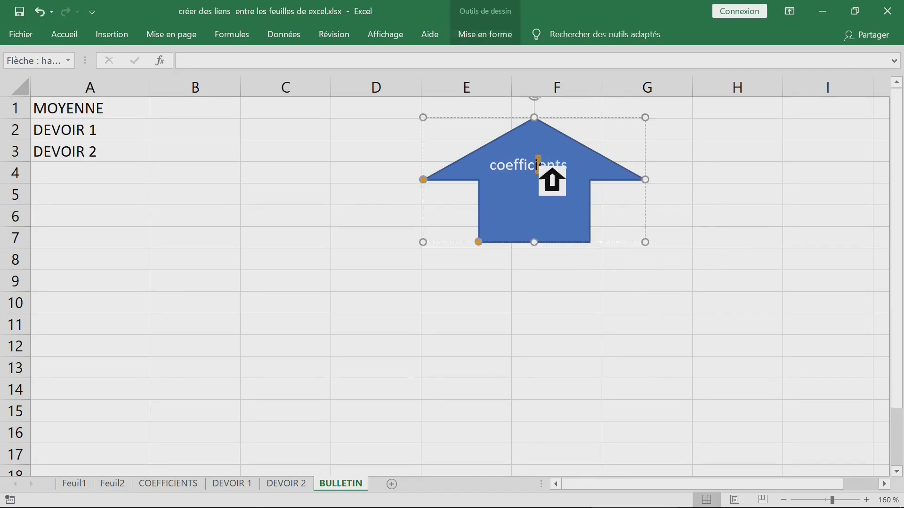
pyautogui.press('Escape')
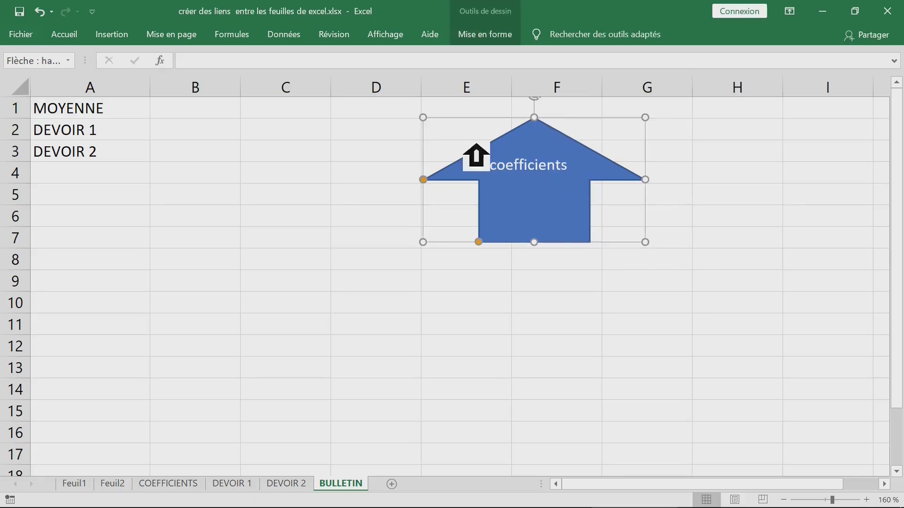
# Step: Apply the solid black shape style to the coefficients arrow and reduce its height so it ends in row 6
pyautogui.click(500, 36)
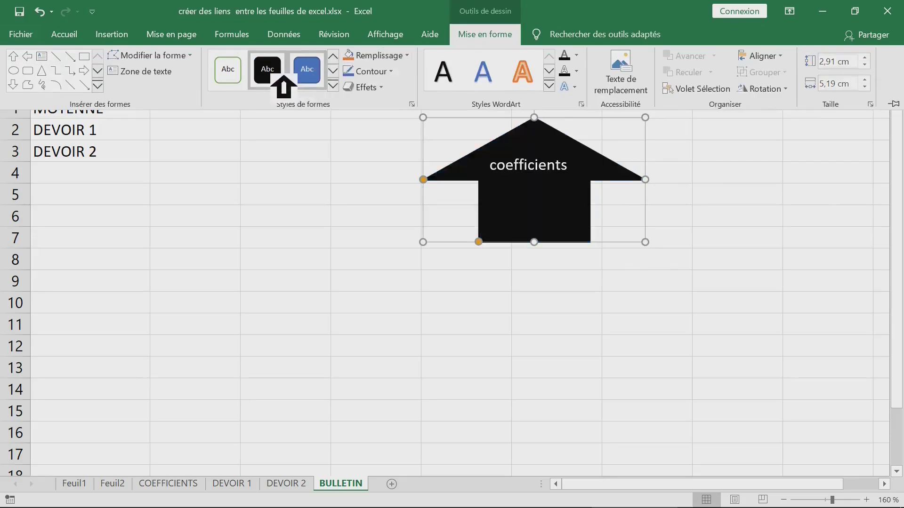
pyautogui.click(685, 216)
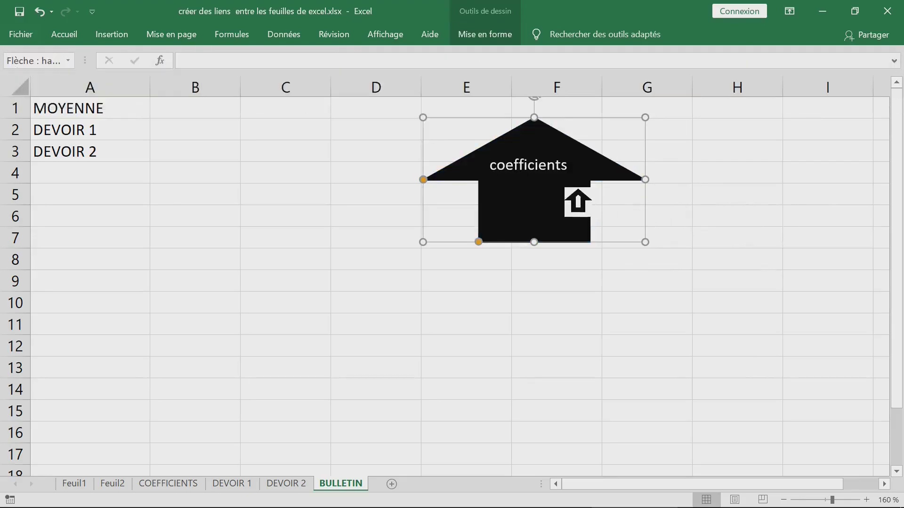
pyautogui.moveTo(545, 243); pyautogui.dragTo(553, 213)
pyautogui.click(720, 194)
pyautogui.click(587, 181)
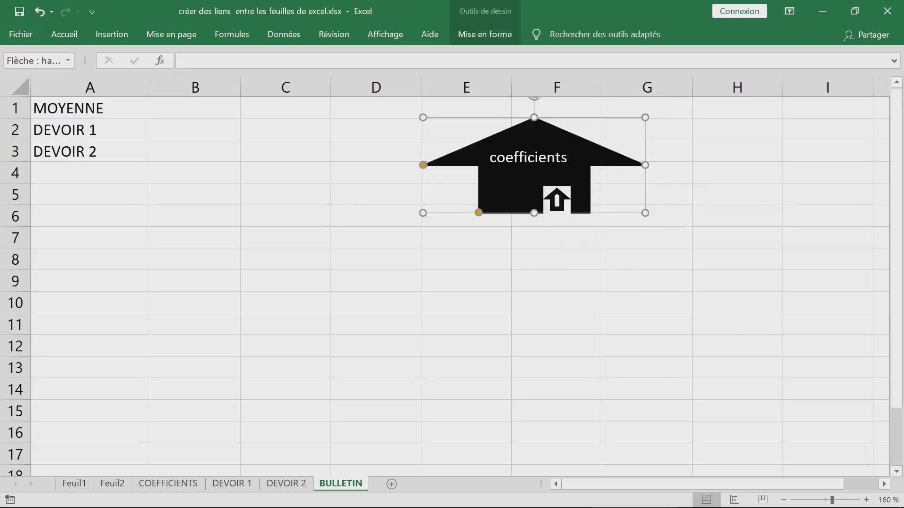
pyautogui.click(596, 261)
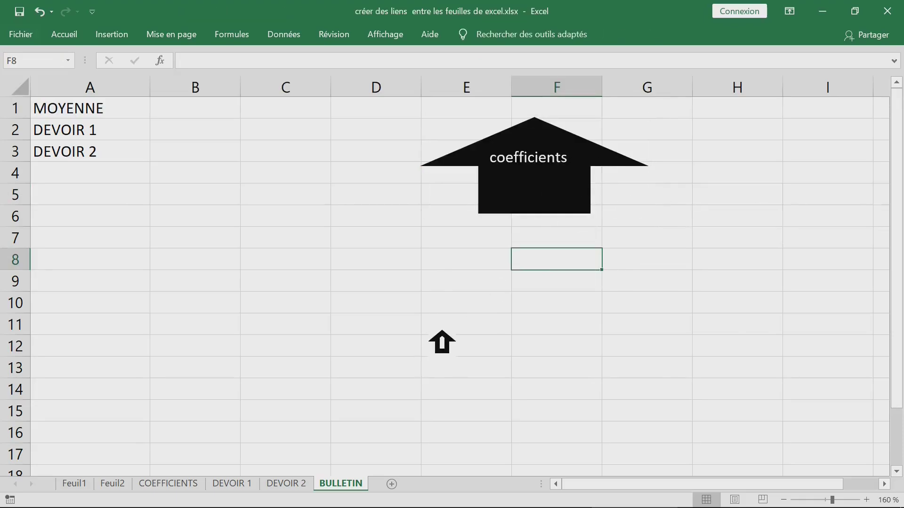
# Step: View the COEFFICIENTS sheet as link target, return to BULLETIN and examine the hyperlink command's description for the arrow
pyautogui.click(176, 485)
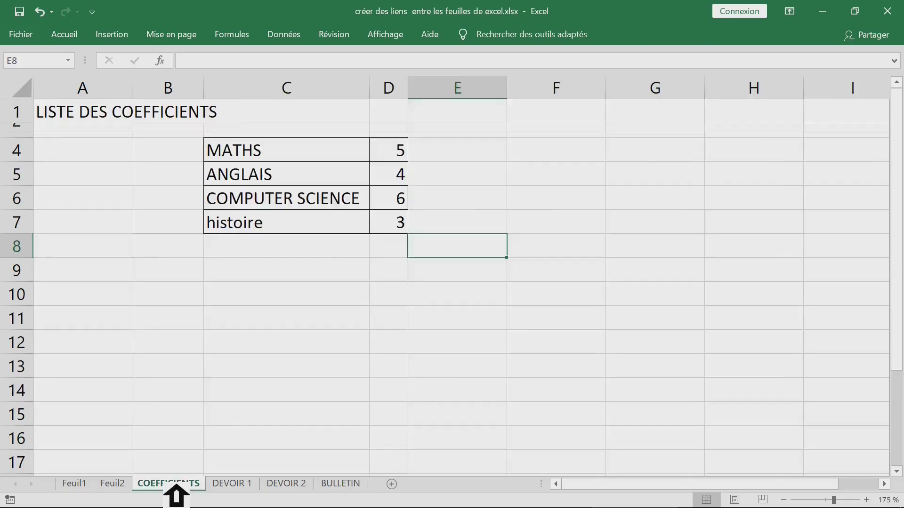
pyautogui.click(353, 485)
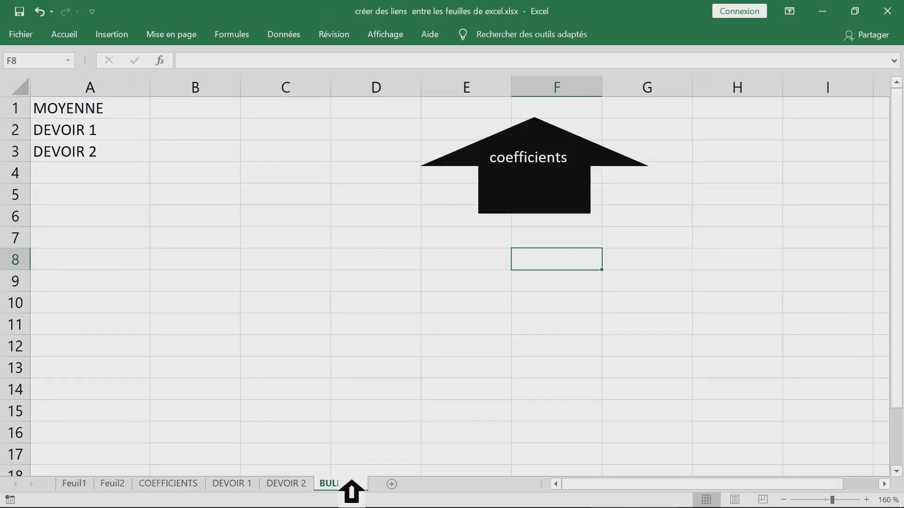
pyautogui.click(564, 184)
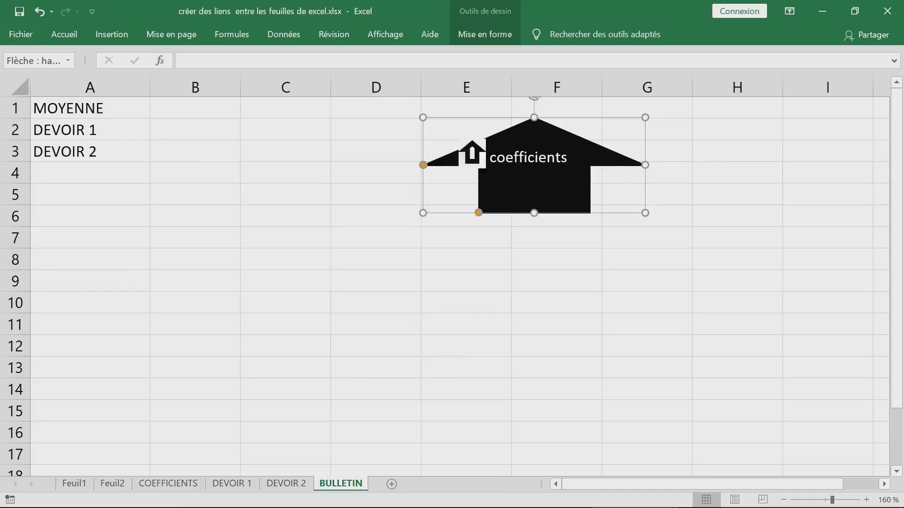
pyautogui.click(127, 37)
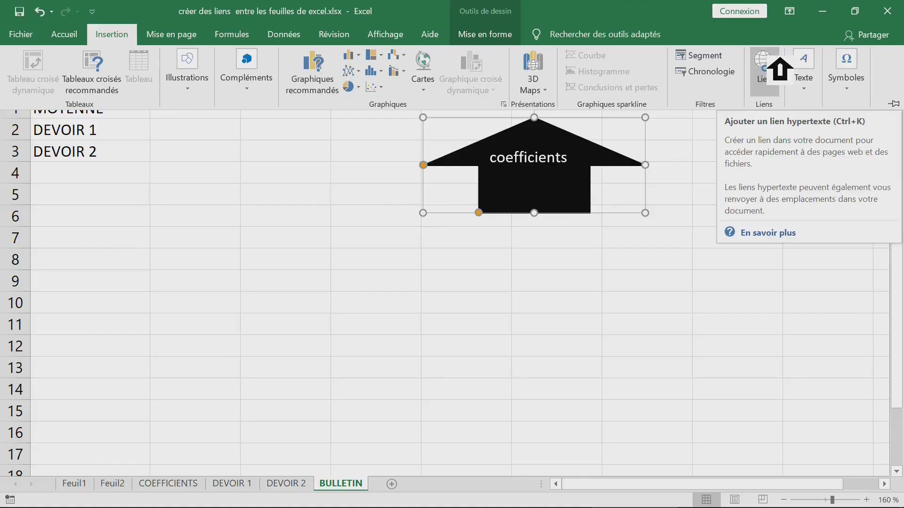
pyautogui.click(388, 268)
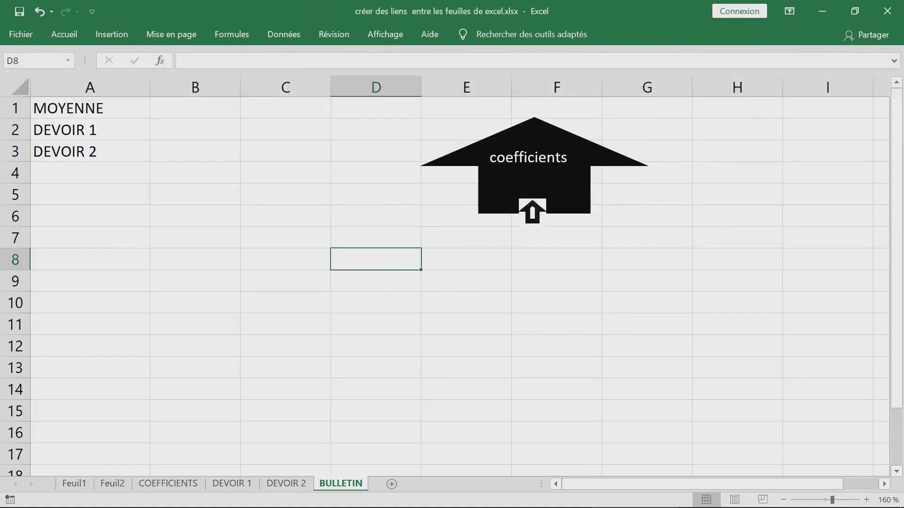
pyautogui.click(549, 170)
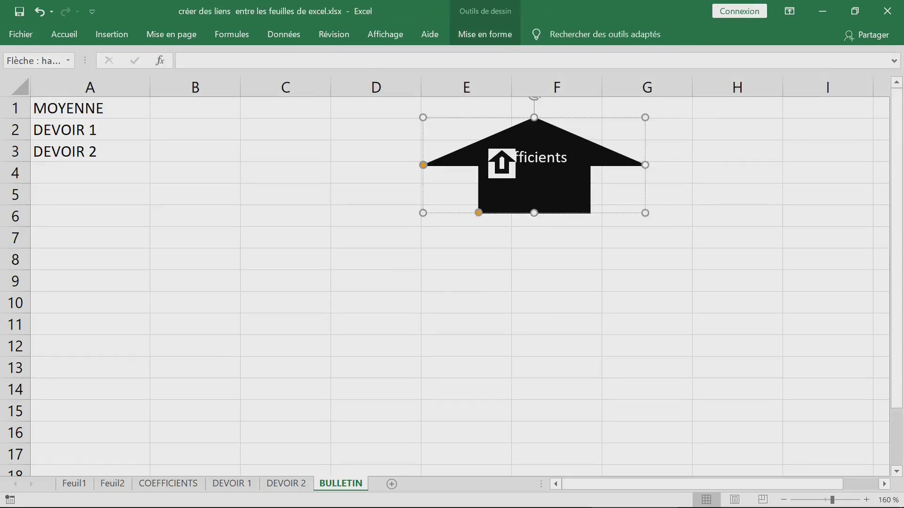
pyautogui.rightClick(502, 164)
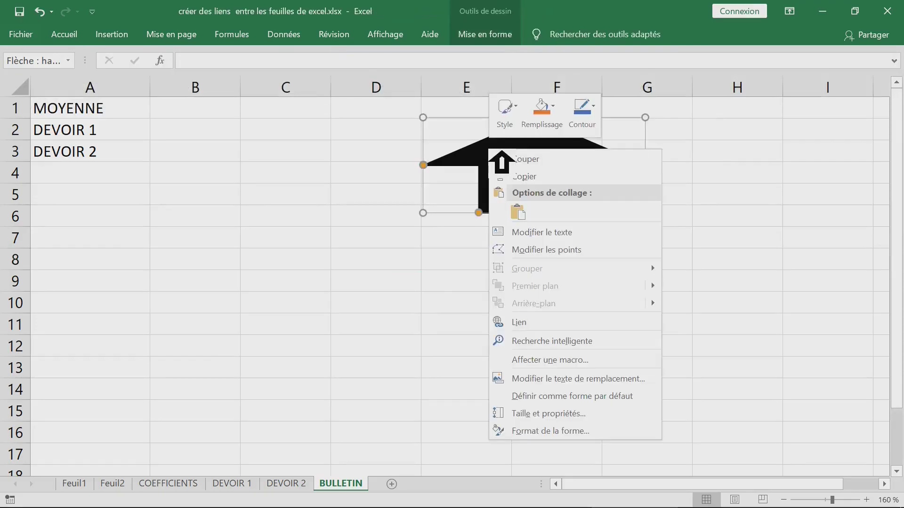
pyautogui.click(527, 322)
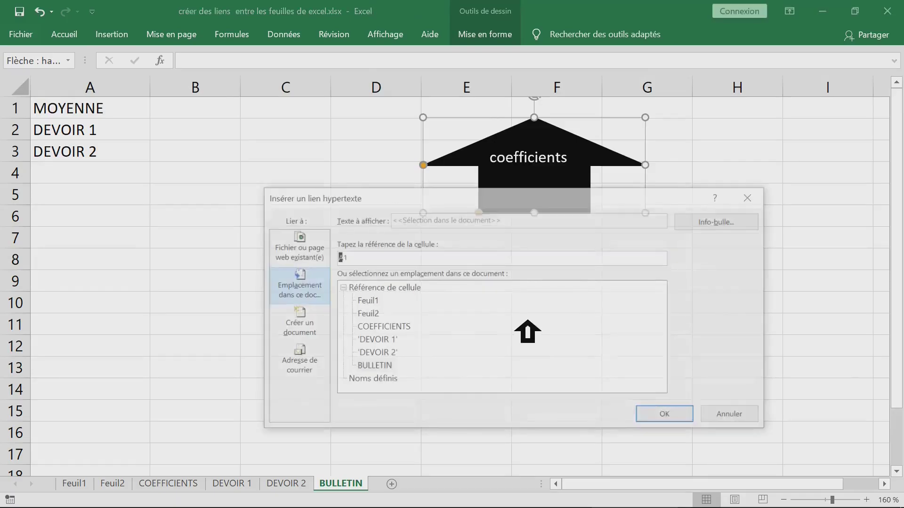
pyautogui.click(753, 197)
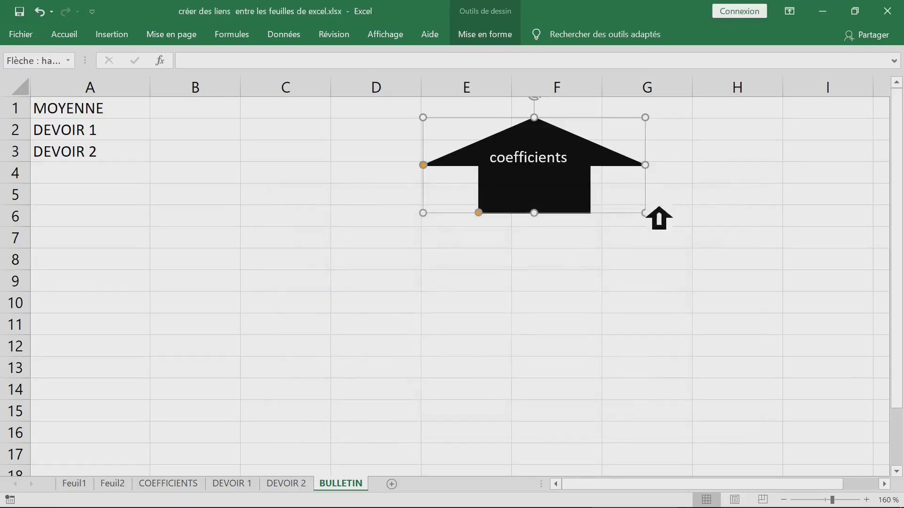
pyautogui.click(550, 272)
pyautogui.click(536, 175)
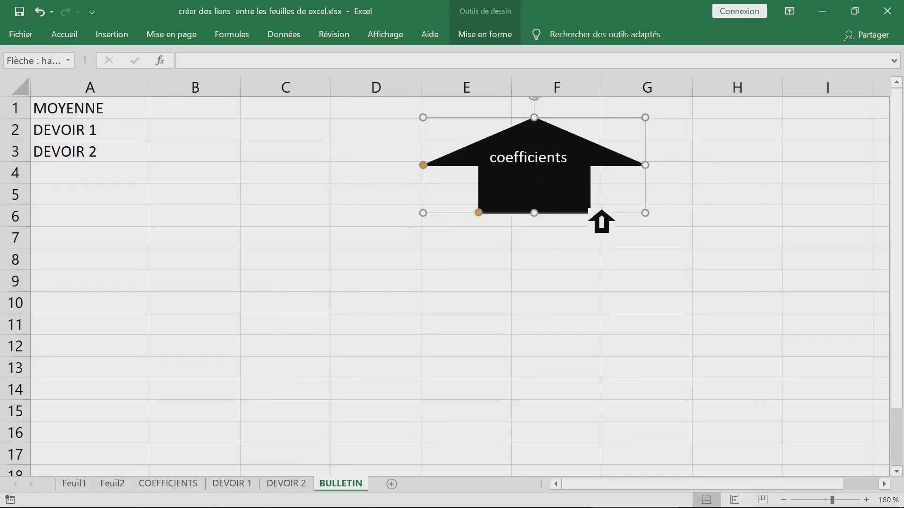
pyautogui.hotkey('ctrl', 'k')
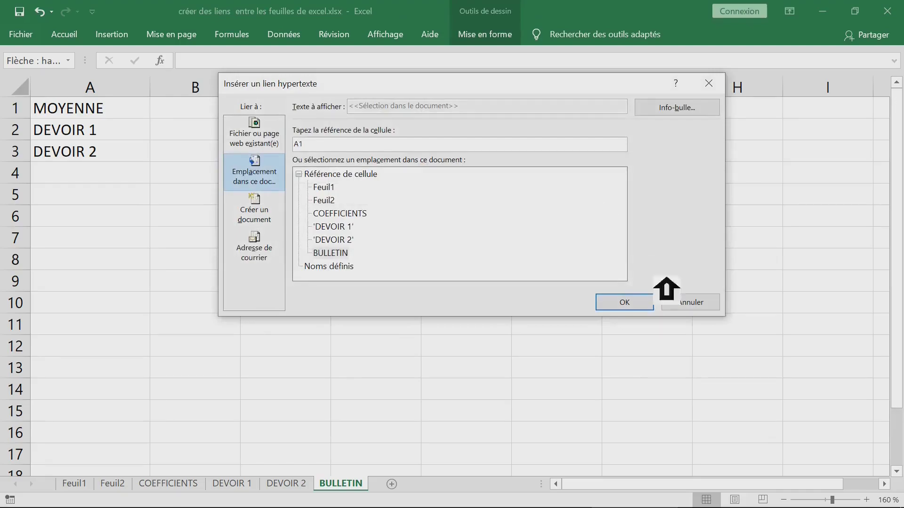
pyautogui.click(713, 302)
# Step: Enter the note "ctrl+K" in cell H1 of the BULLETIN sheet
pyautogui.click(743, 111)
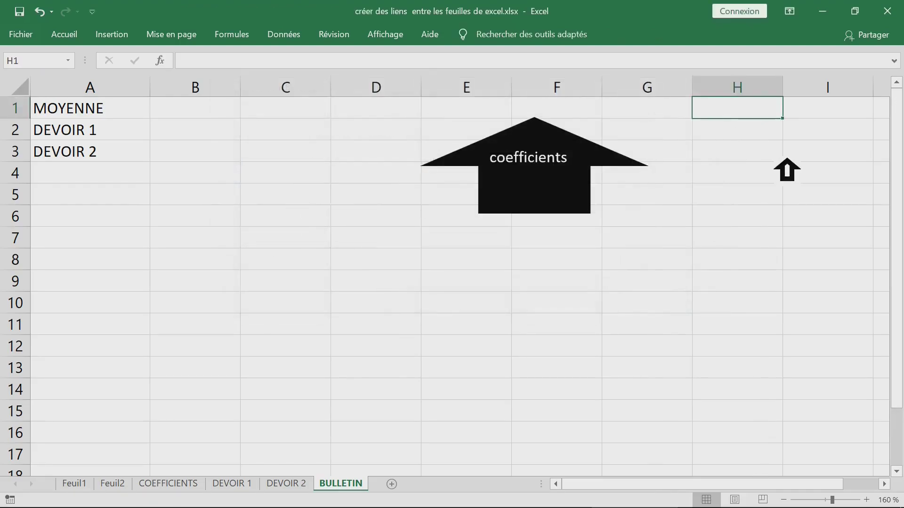
pyautogui.write('ctrl+K')
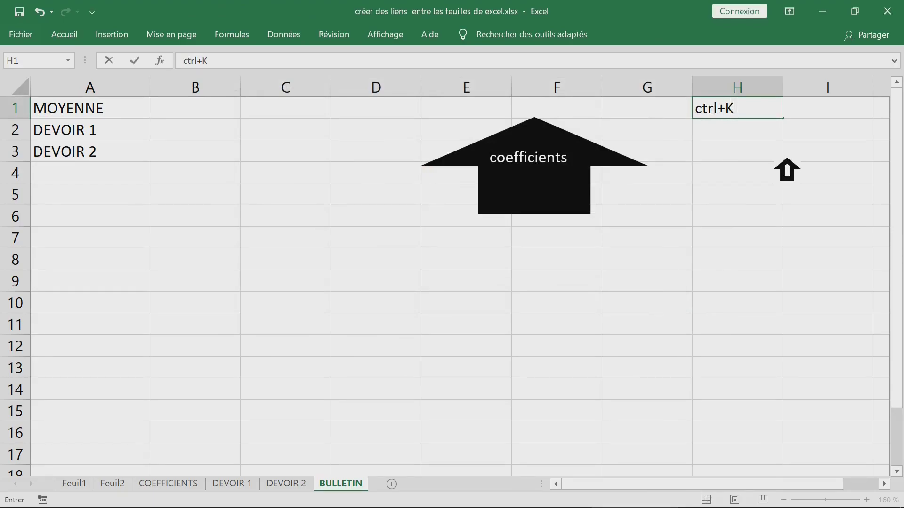
pyautogui.click(762, 150)
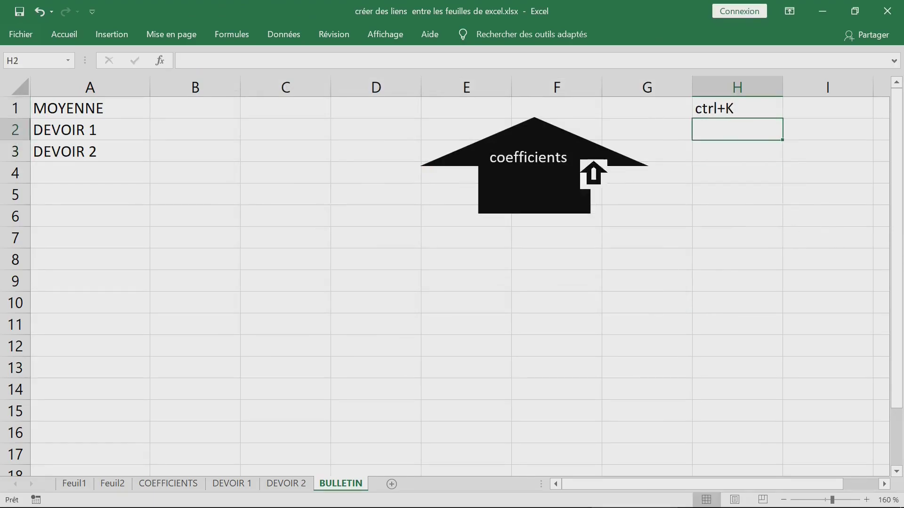
pyautogui.click(556, 186)
pyautogui.click(113, 33)
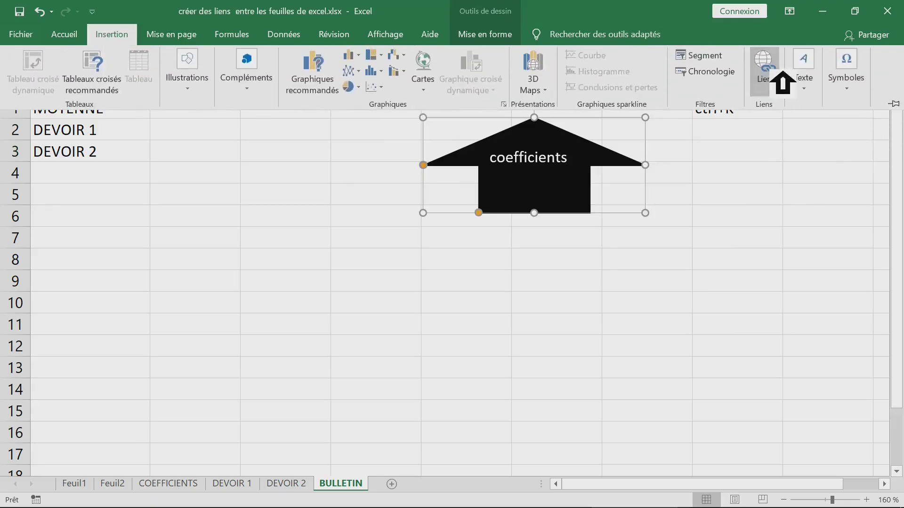
pyautogui.click(781, 68)
pyautogui.press('Escape')
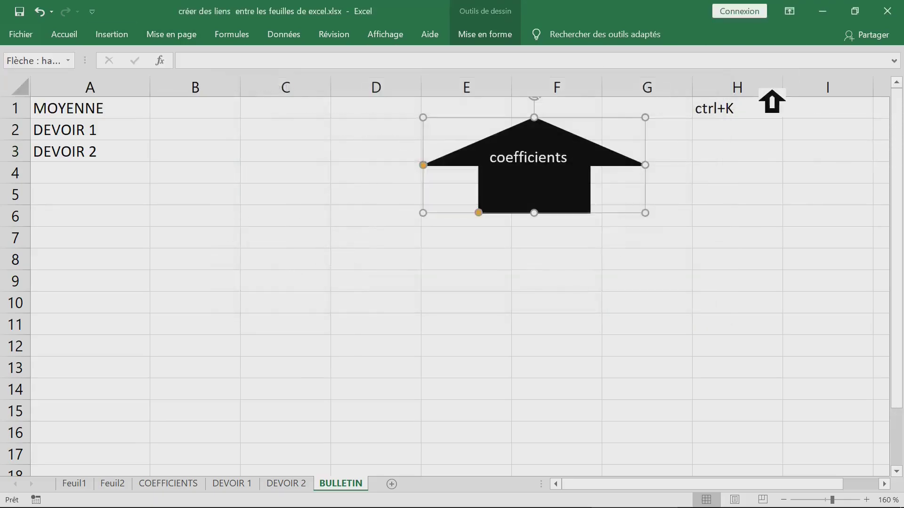
pyautogui.click(508, 327)
pyautogui.click(545, 161)
pyautogui.click(541, 160)
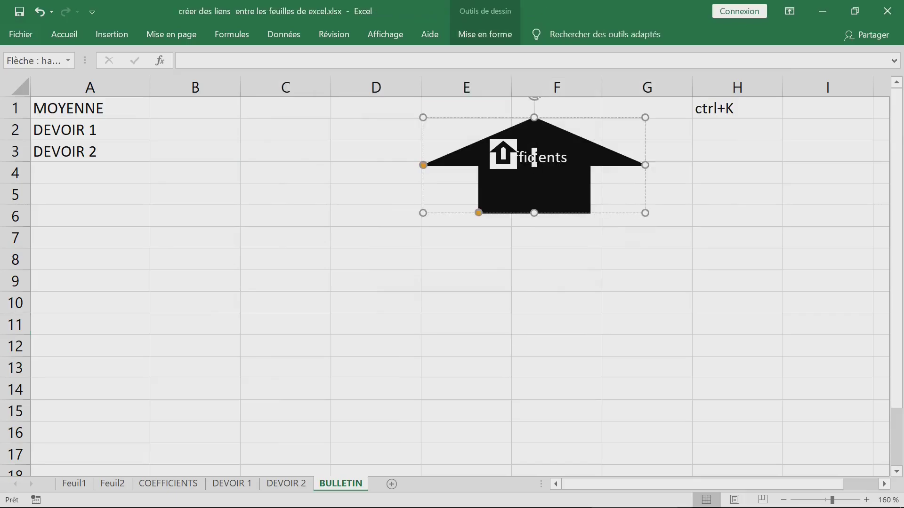
pyautogui.rightClick(491, 140)
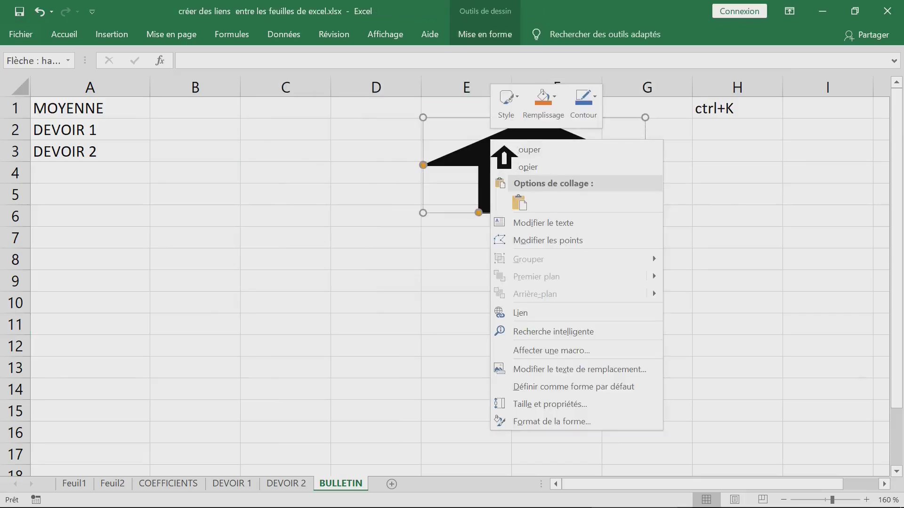
pyautogui.click(542, 312)
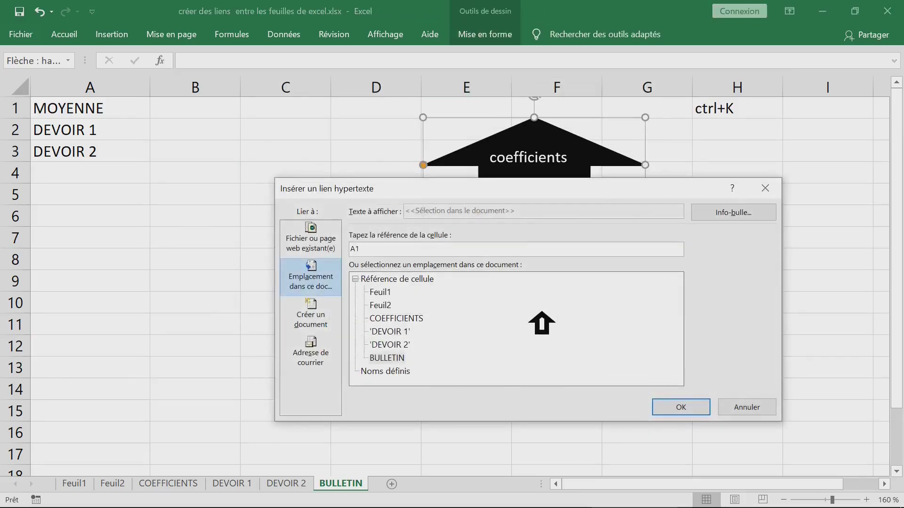
pyautogui.press('Escape')
pyautogui.click(718, 113)
pyautogui.click(590, 165)
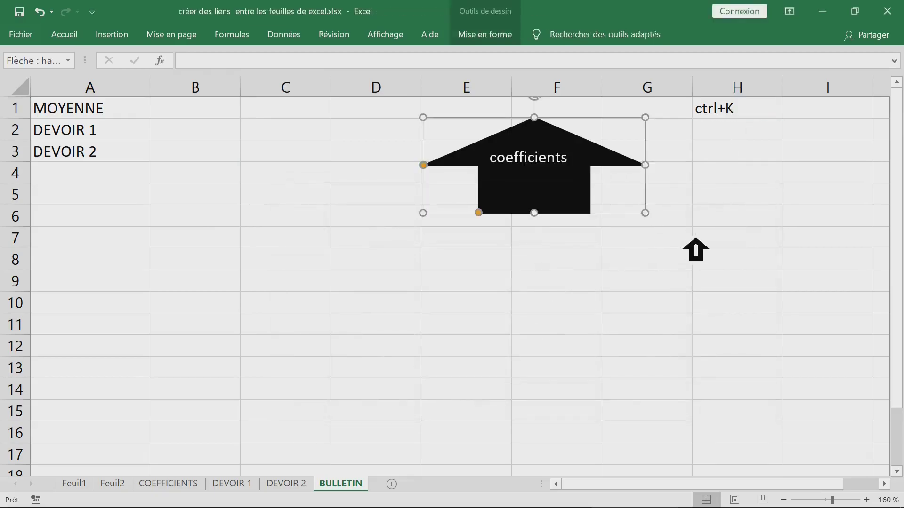
# Step: Hyperlink the coefficients arrow to cell A1 of the COEFFICIENTS sheet in this workbook
pyautogui.hotkey('ctrl', 'k')
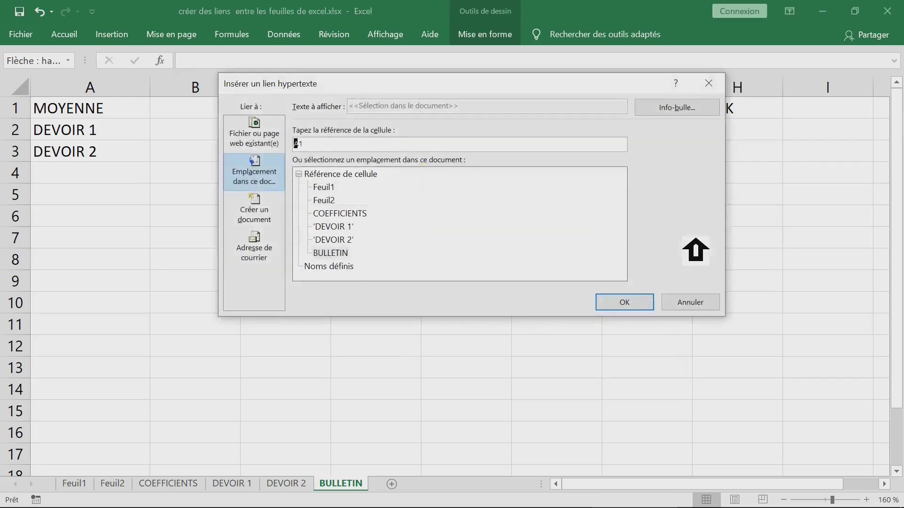
pyautogui.moveTo(579, 82); pyautogui.dragTo(645, 103)
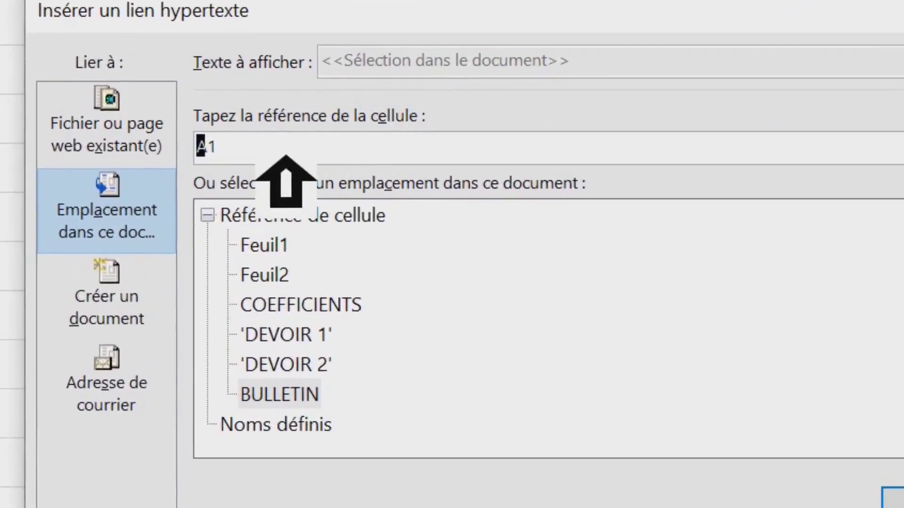
pyautogui.click(271, 171)
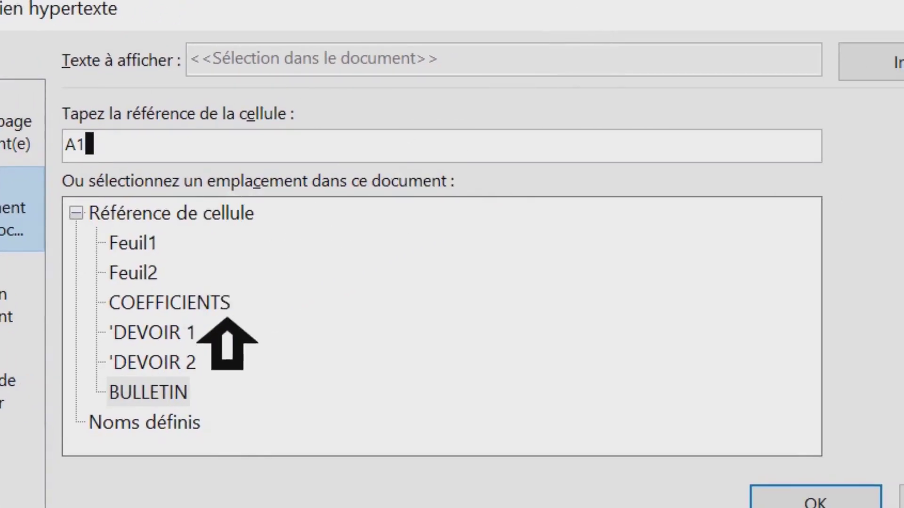
pyautogui.click(205, 309)
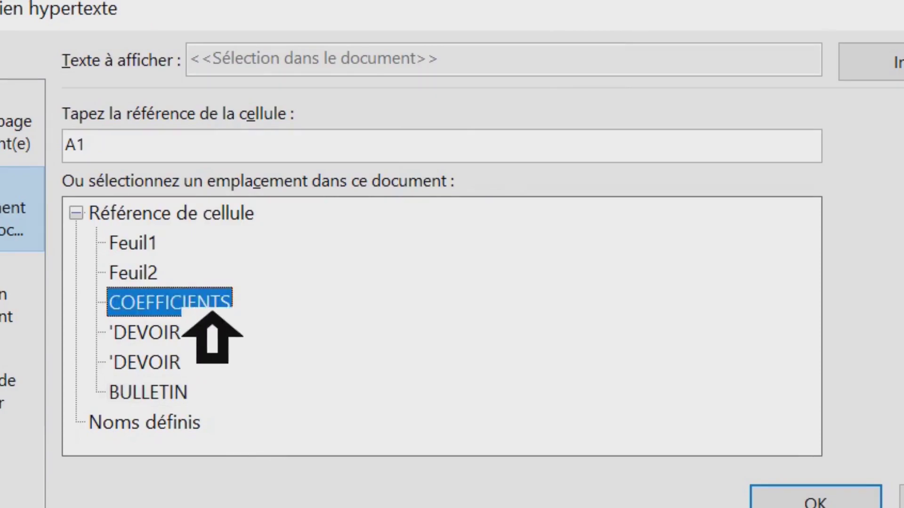
pyautogui.click(159, 156)
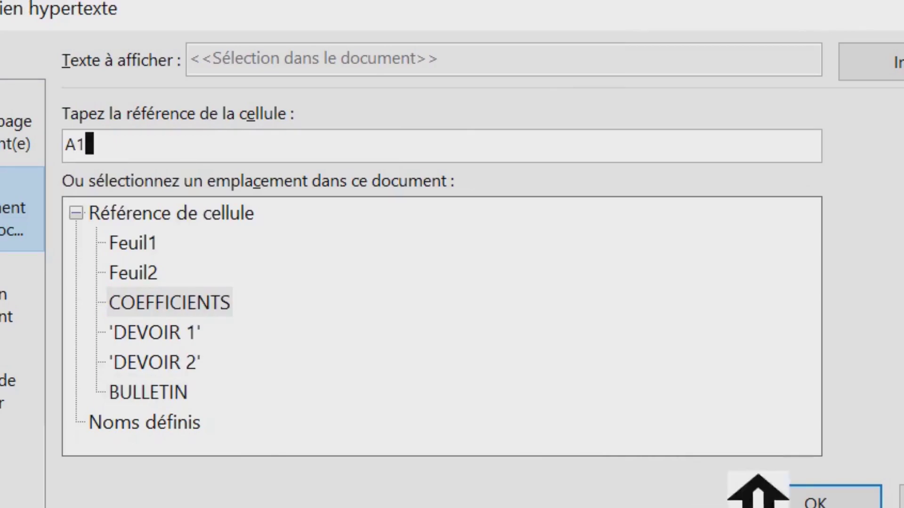
pyautogui.click(842, 505)
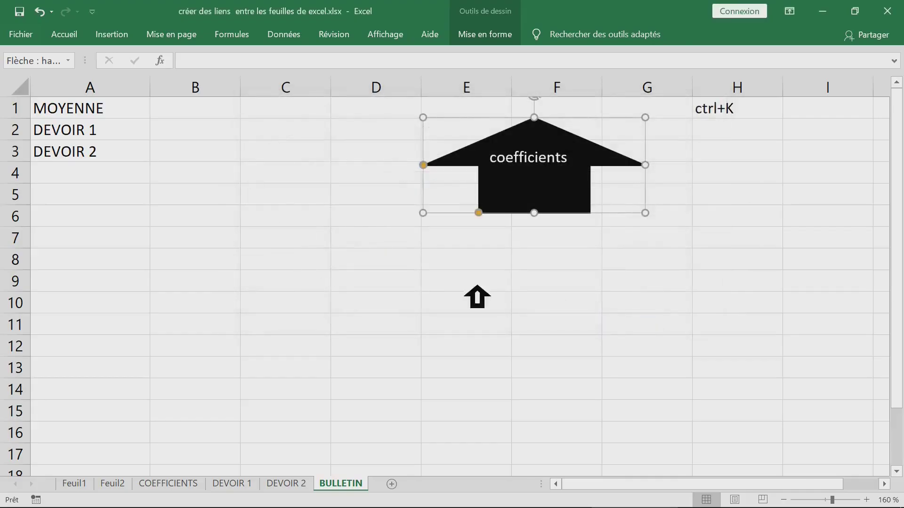
pyautogui.click(394, 267)
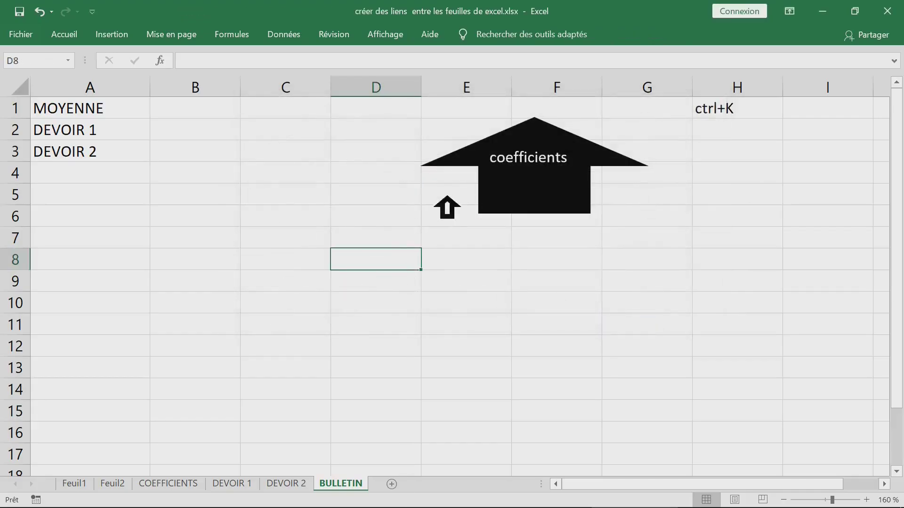
# Step: Test the arrow's link, check the MATHS cell C4 on the COEFFICIENTS sheet, and return to BULLETIN
pyautogui.click(543, 192)
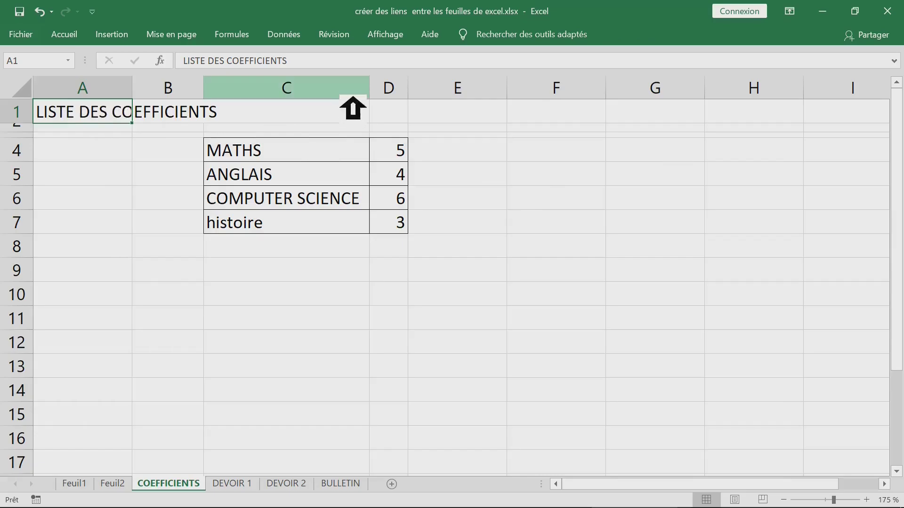
pyautogui.click(284, 150)
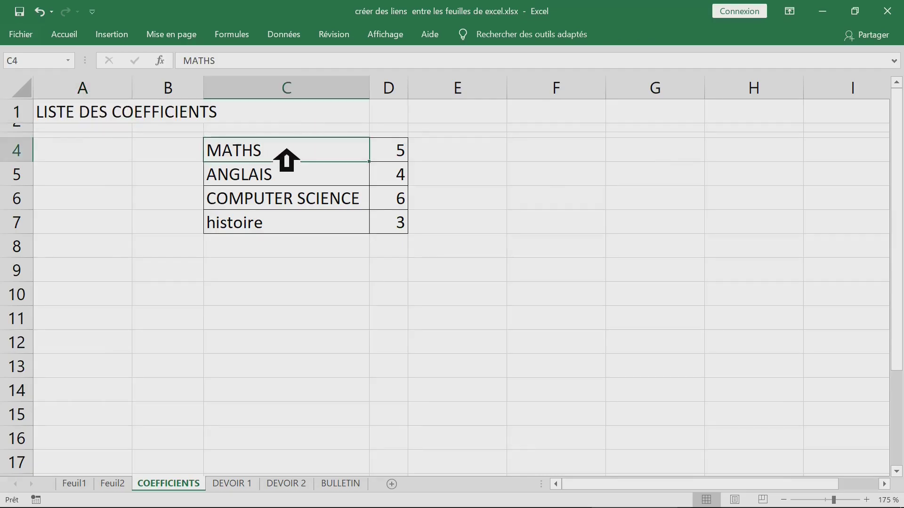
pyautogui.click(346, 484)
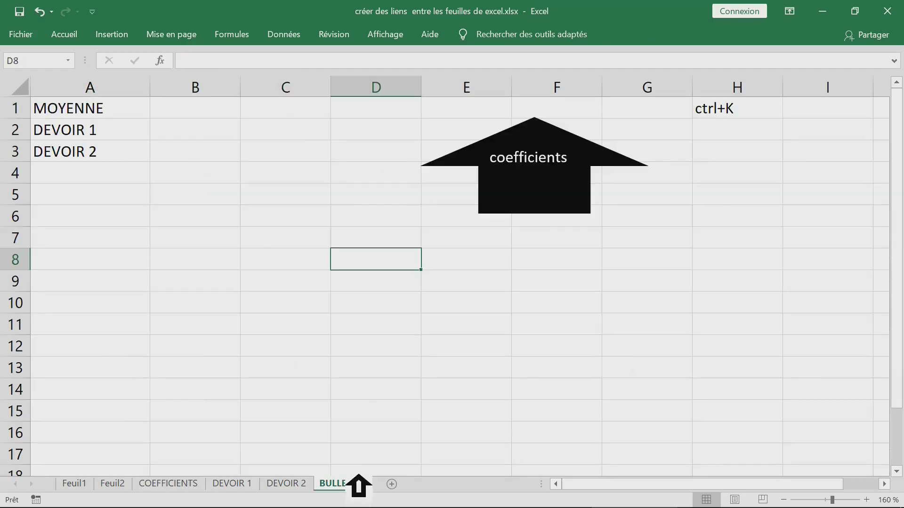
# Step: Change the coefficients arrow's hyperlink target to cell C4 of the COEFFICIENTS sheet
pyautogui.rightClick(534, 149)
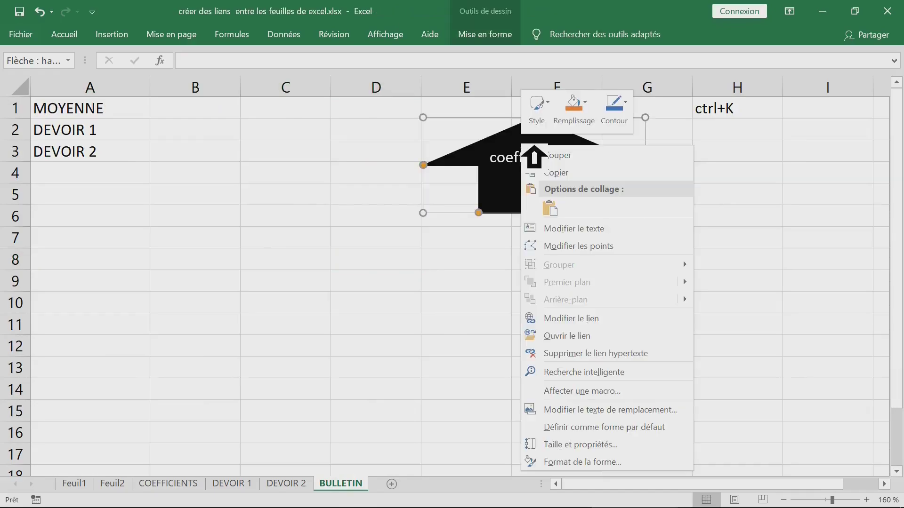
pyautogui.click(574, 319)
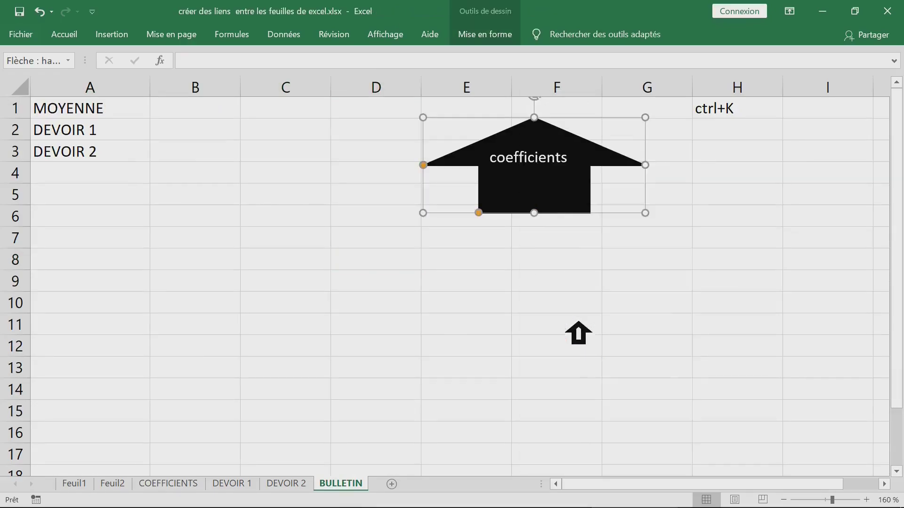
pyautogui.moveTo(565, 199); pyautogui.dragTo(566, 139)
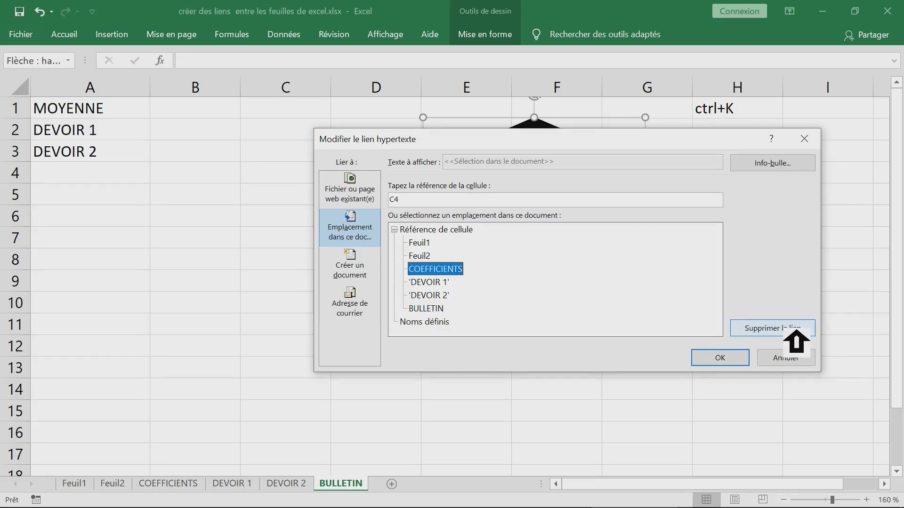
pyautogui.click(736, 356)
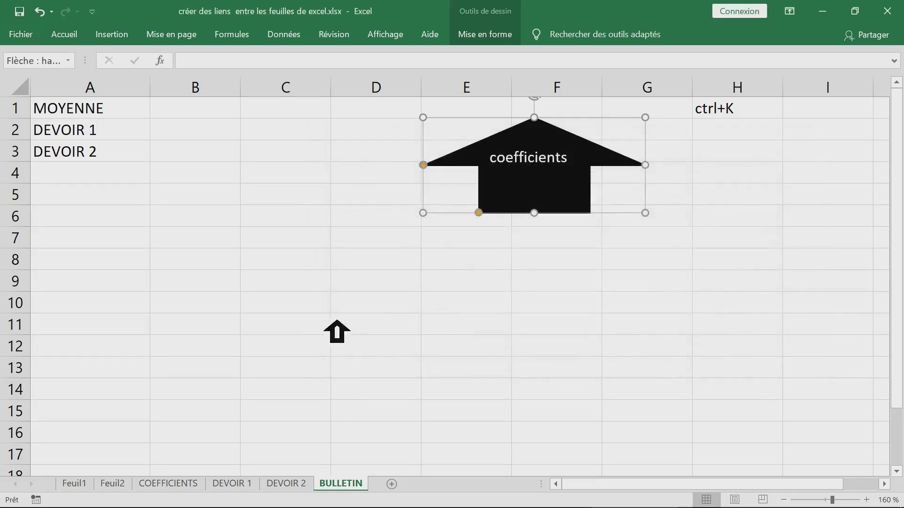
pyautogui.click(335, 326)
# Step: Follow the arrow's edited link and inspect the subject list in C4:C7 of the COEFFICIENTS sheet
pyautogui.click(543, 184)
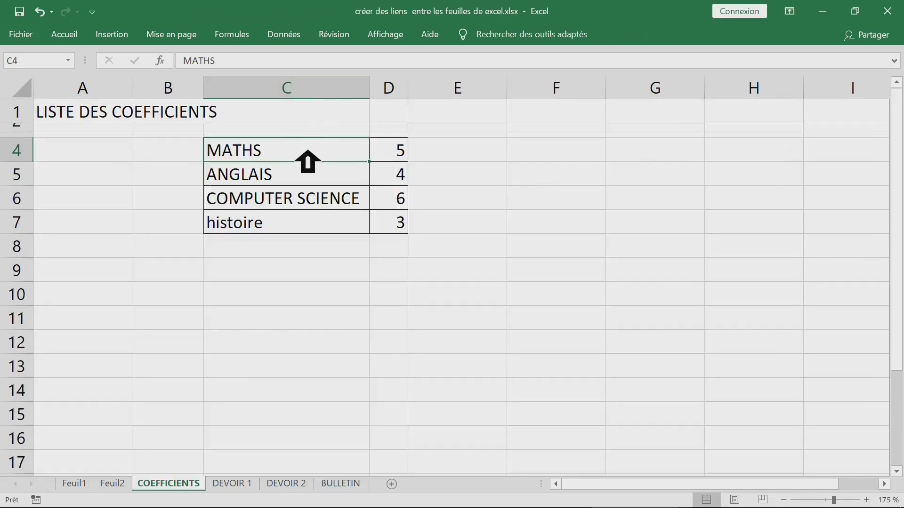
pyautogui.moveTo(307, 151); pyautogui.dragTo(299, 221)
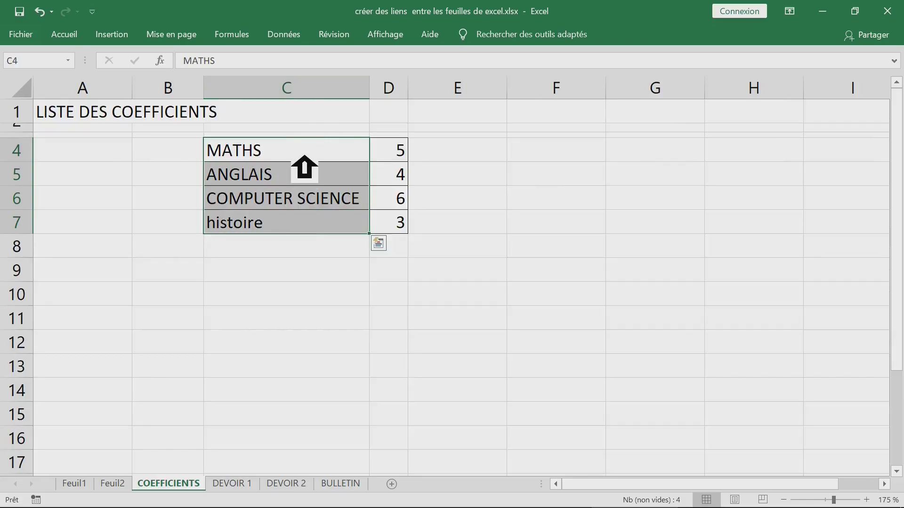
pyautogui.click(304, 155)
pyautogui.click(319, 245)
# Step: Copy the coefficients table C4:D7 to cell G732 of the COEFFICIENTS sheet
pyautogui.moveTo(277, 157); pyautogui.dragTo(395, 222)
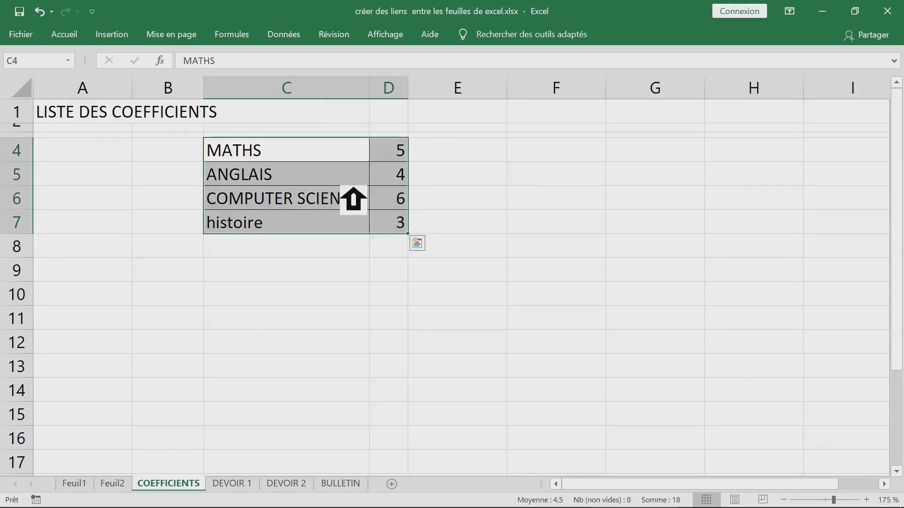
pyautogui.hotkey('ctrl', 'c')
pyautogui.scroll(-20, 507, 309)
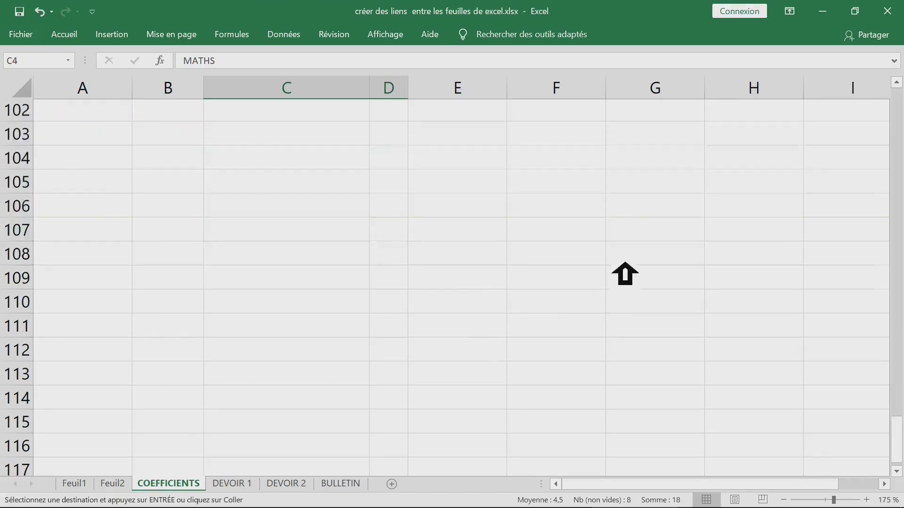
pyautogui.click(664, 291)
pyautogui.scroll(-20, 763, 317)
pyautogui.scroll(-20, 780, 320)
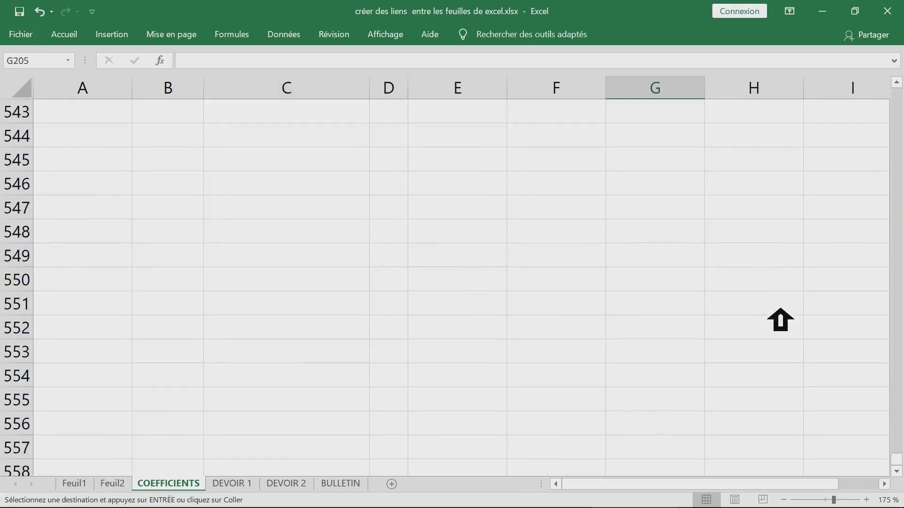
pyautogui.click(692, 332)
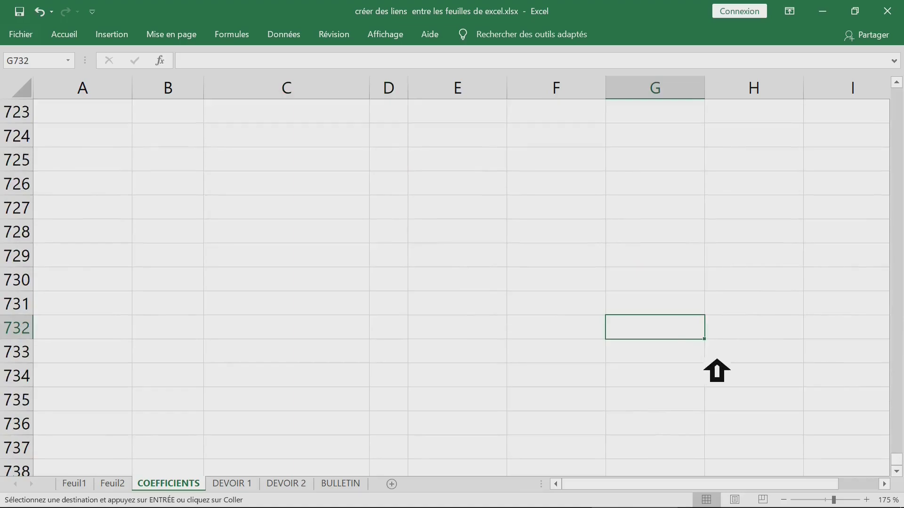
pyautogui.hotkey('ctrl', 'v')
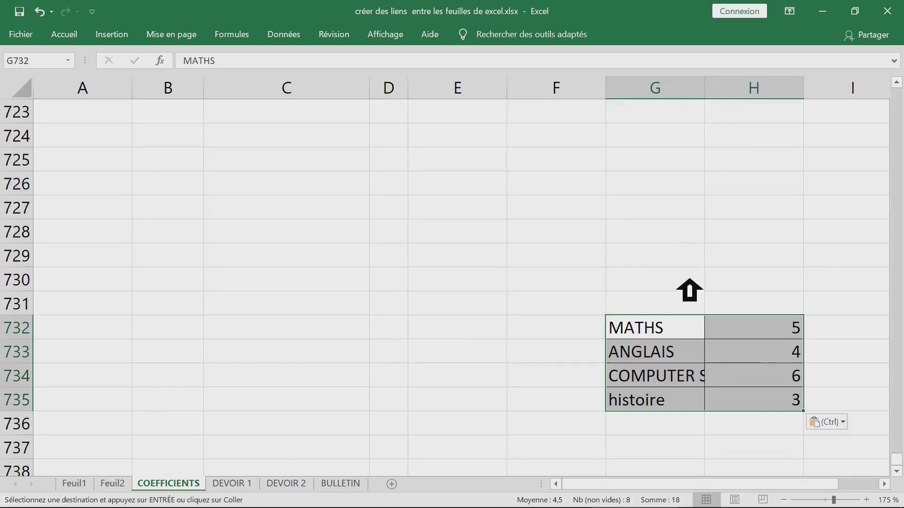
pyautogui.click(482, 333)
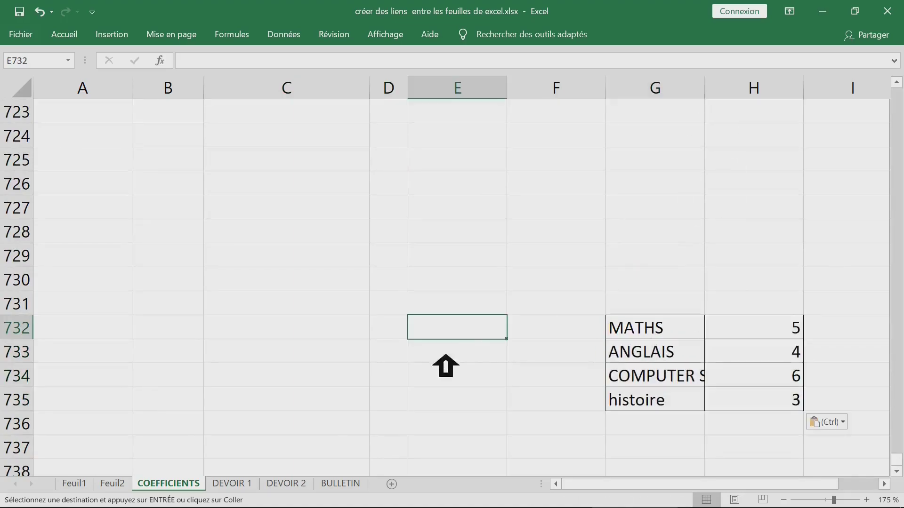
# Step: Return to the BULLETIN sheet and view the link options available for the coefficients arrow
pyautogui.click(348, 484)
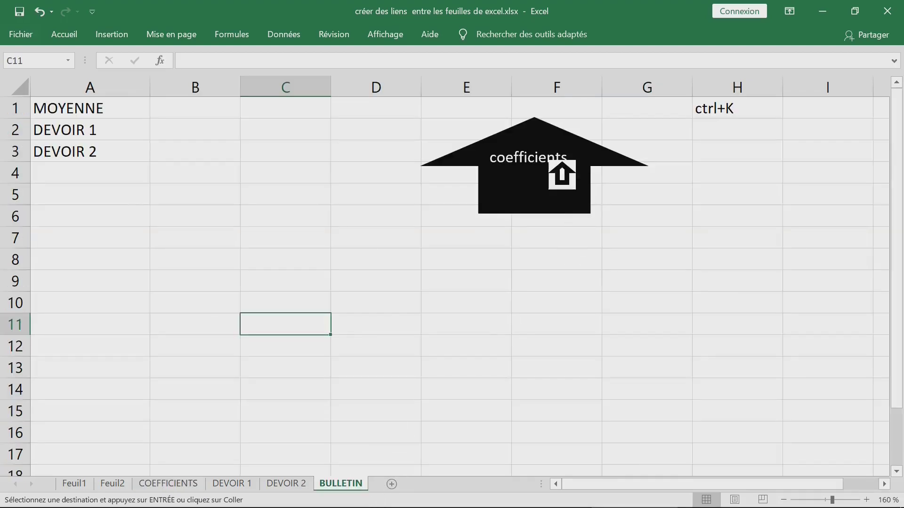
pyautogui.rightClick(539, 162)
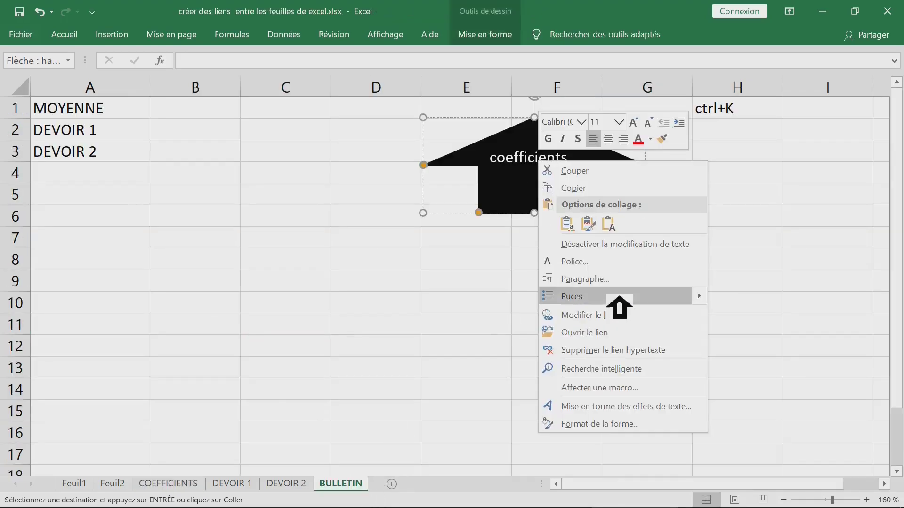
pyautogui.click(282, 261)
pyautogui.click(362, 259)
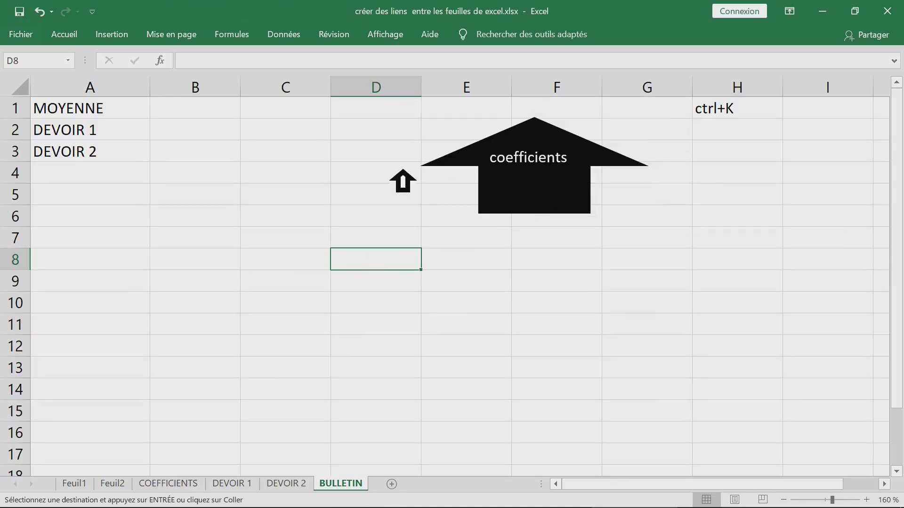
# Step: Draw an up arrow callout on the BULLETIN sheet from column I to column L, spanning about rows 1 to 5
pyautogui.click(742, 197)
pyautogui.hscroll(3, 894, 496)
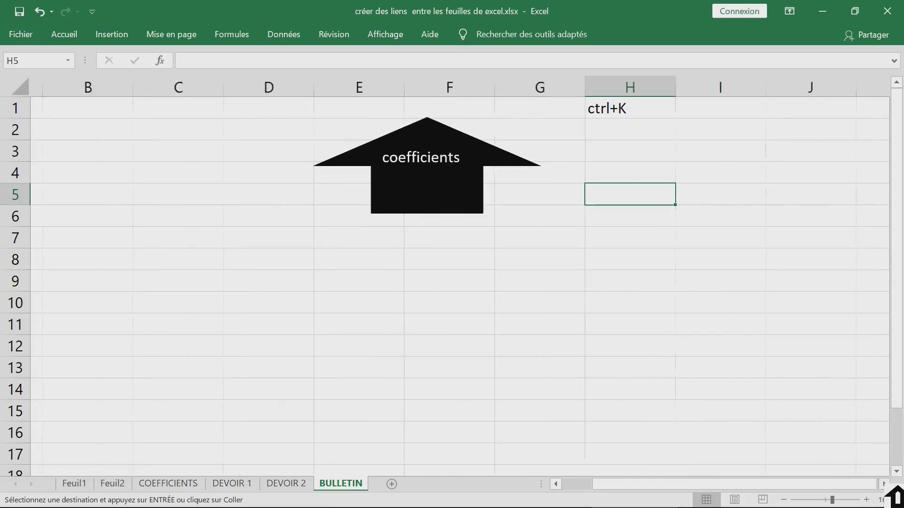
pyautogui.click(546, 138)
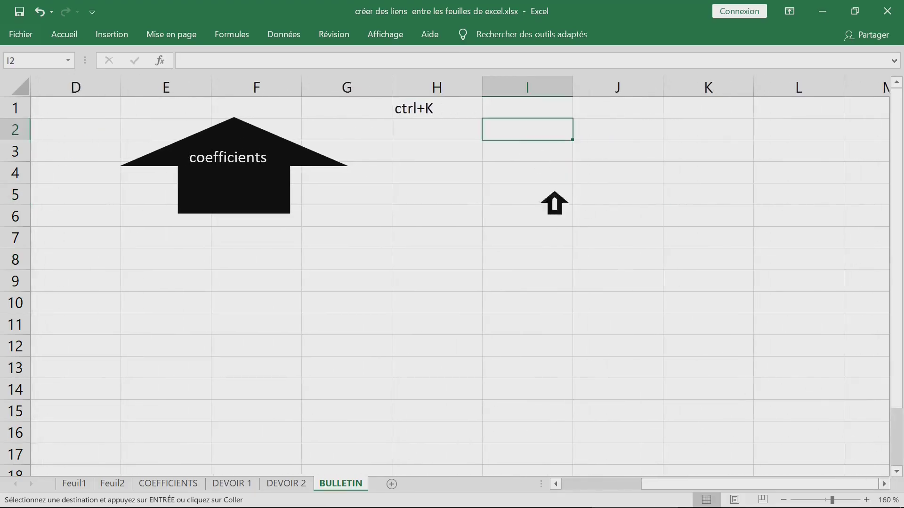
pyautogui.click(124, 35)
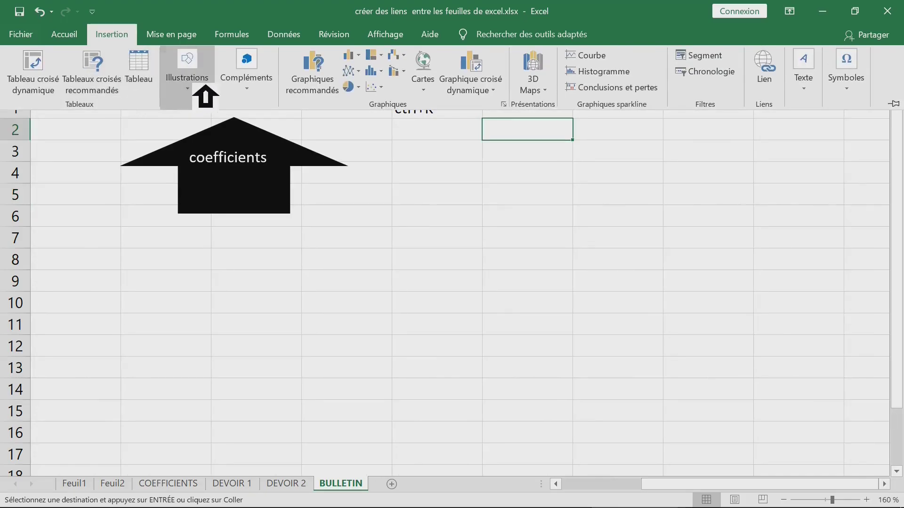
pyautogui.click(206, 87)
pyautogui.click(225, 157)
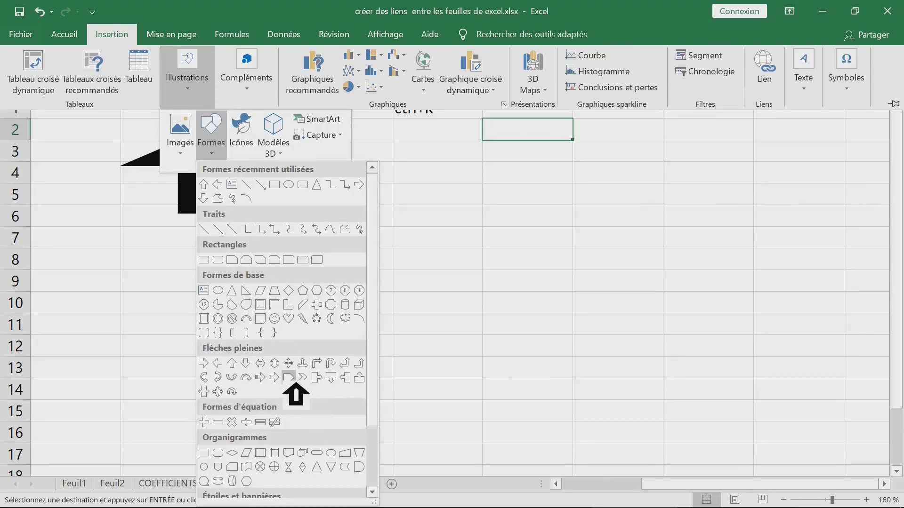
pyautogui.click(359, 377)
pyautogui.moveTo(507, 110); pyautogui.dragTo(793, 206)
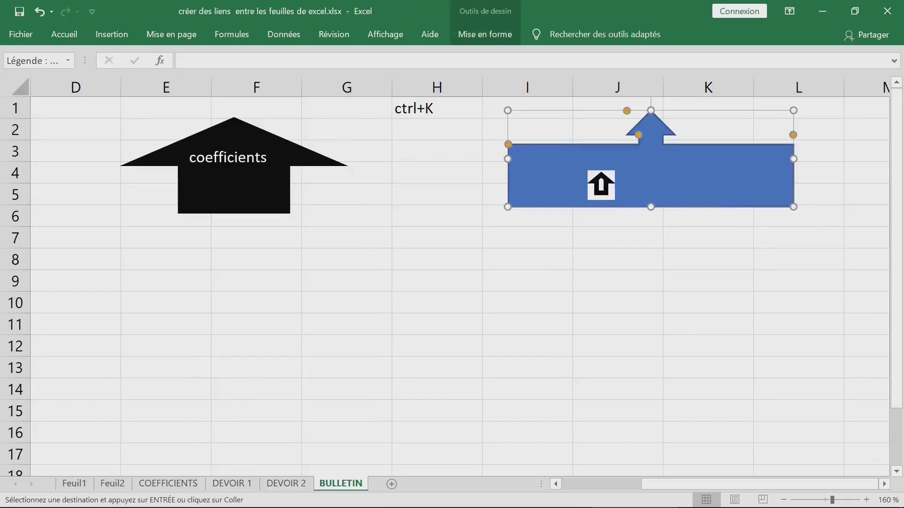
# Step: Add the text "devoir 1" inside the blue arrow callout
pyautogui.rightClick(583, 169)
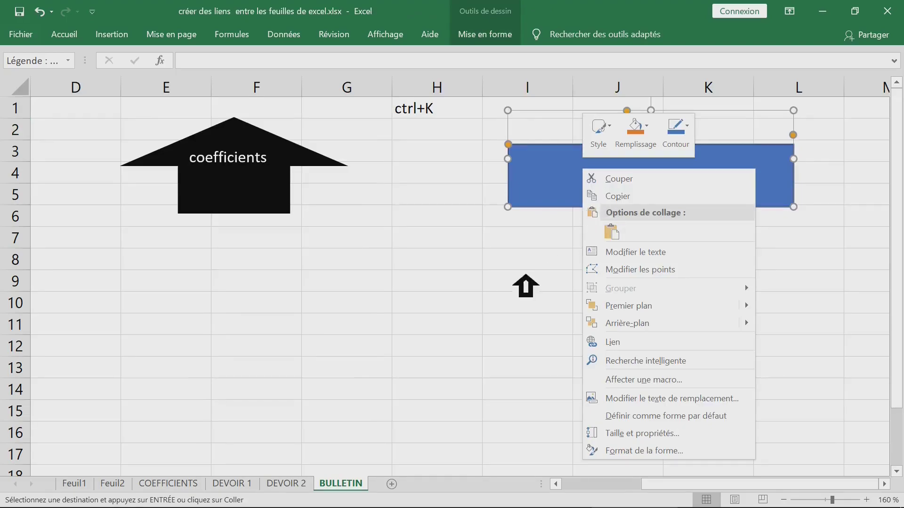
pyautogui.click(651, 253)
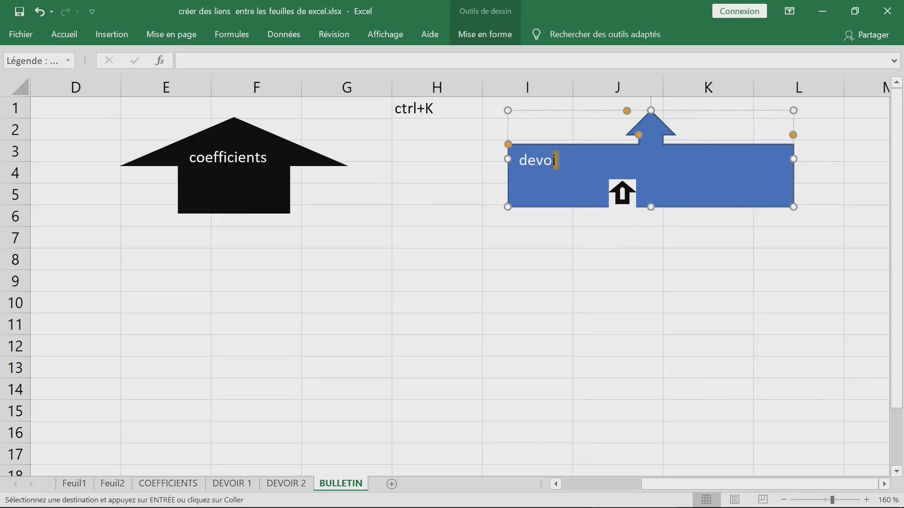
pyautogui.click(680, 237)
pyautogui.click(691, 192)
# Step: Shrink the devoir 1 callout and move it to columns J and K, spanning rows 1 to 4, keeping it selected
pyautogui.moveTo(811, 171); pyautogui.dragTo(630, 172)
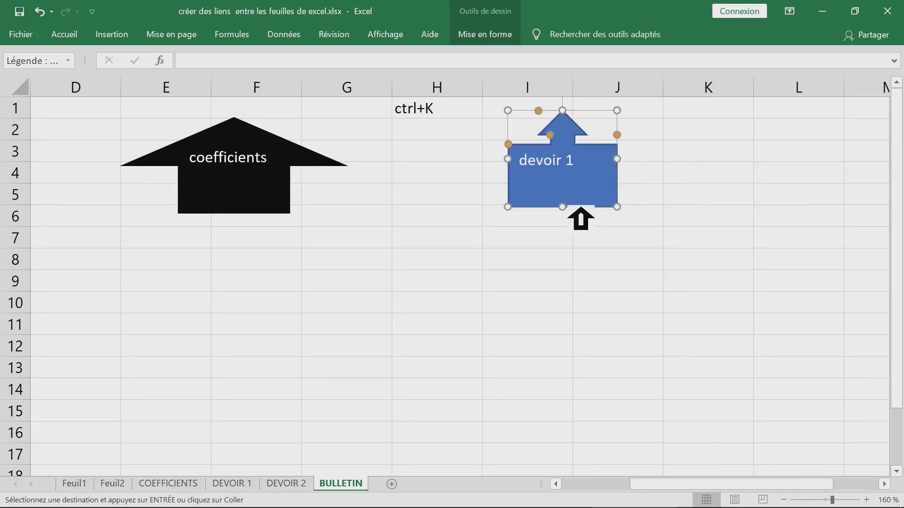
pyautogui.moveTo(575, 208); pyautogui.dragTo(683, 172)
pyautogui.click(567, 239)
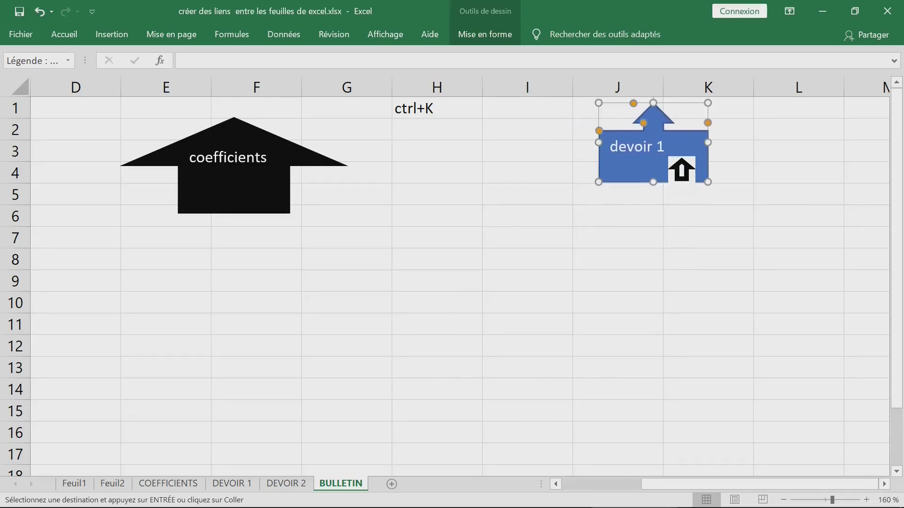
pyautogui.click(659, 264)
pyautogui.click(666, 178)
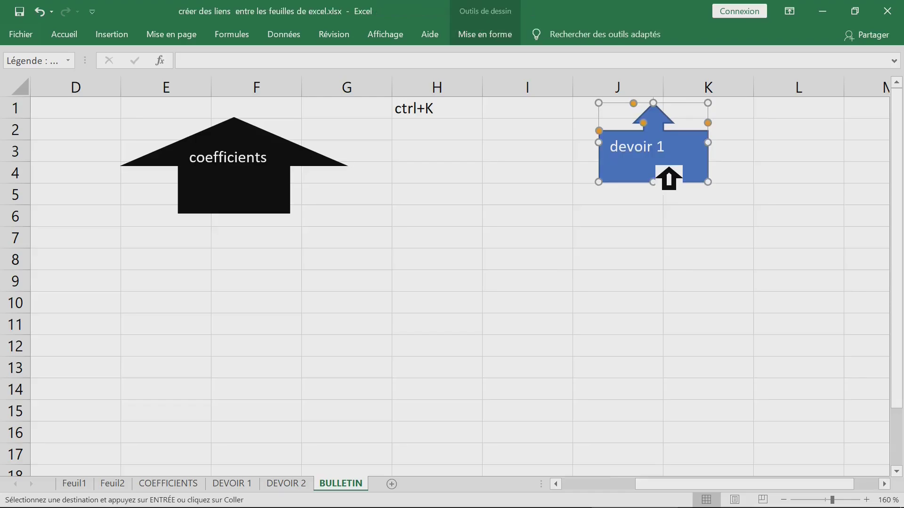
# Step: Link the devoir 1 callout to the 'DEVOIR 1' sheet of this document, at cell A1
pyautogui.hotkey('ctrl', 'k')
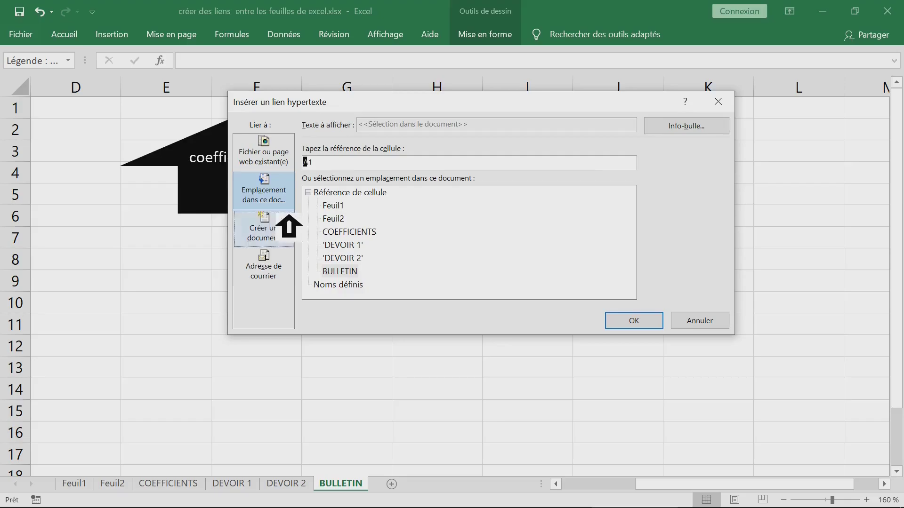
pyautogui.click(372, 247)
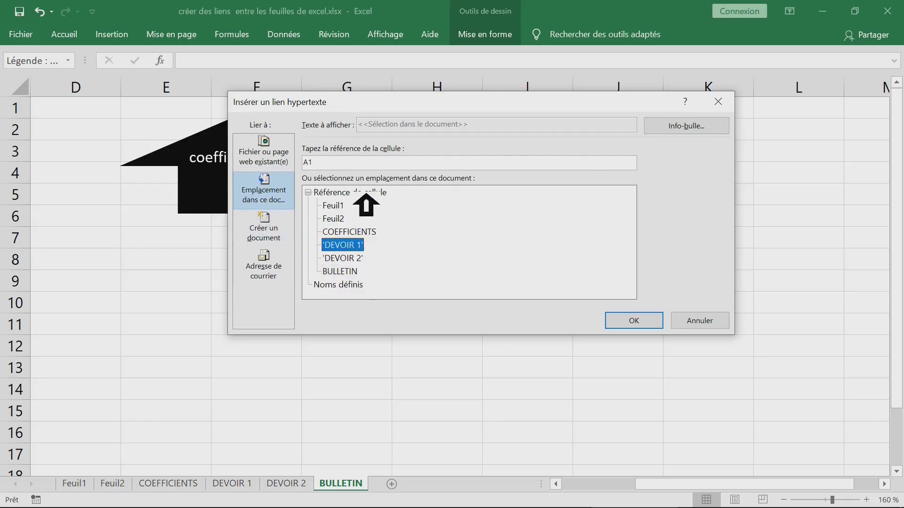
pyautogui.click(649, 326)
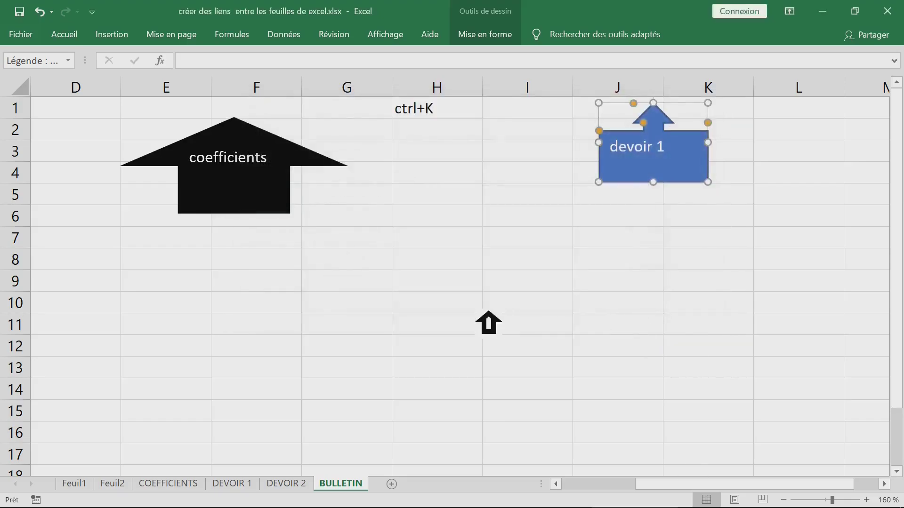
pyautogui.click(480, 310)
# Step: Test the devoir 1 callout's hyperlink and return to the BULLETIN sheet
pyautogui.click(654, 170)
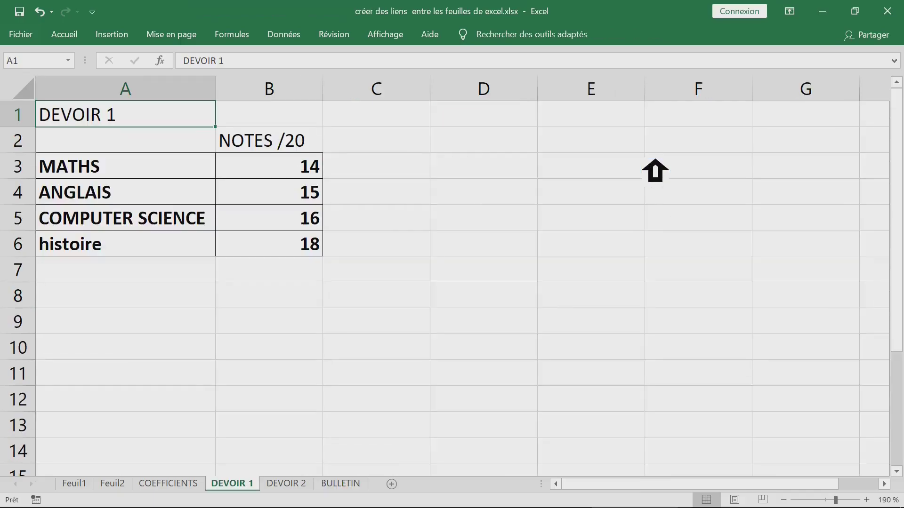
pyautogui.moveTo(174, 118); pyautogui.dragTo(585, 330)
pyautogui.click(582, 224)
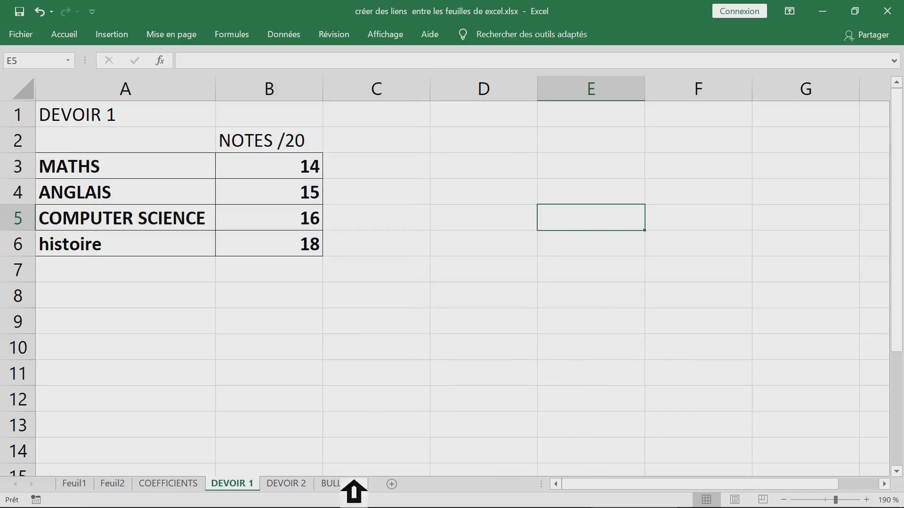
pyautogui.click(353, 483)
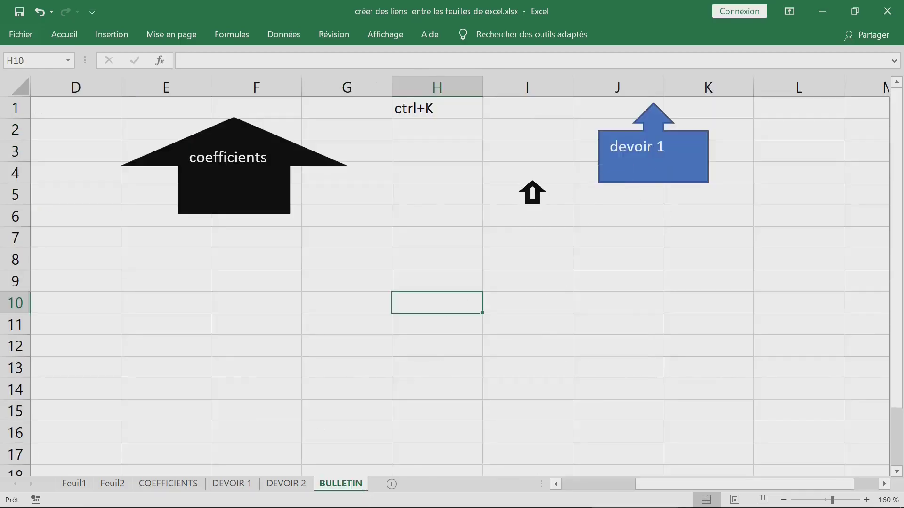
# Step: Follow the blue callout's link to DEVOIR 1 once more and go back to BULLETIN
pyautogui.rightClick(631, 138)
pyautogui.press('Escape')
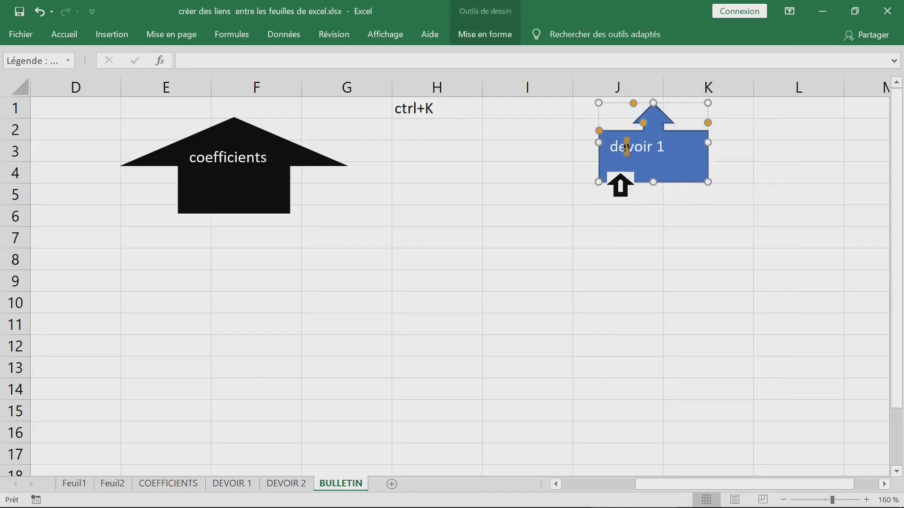
pyautogui.moveTo(616, 174)
pyautogui.click(500, 220)
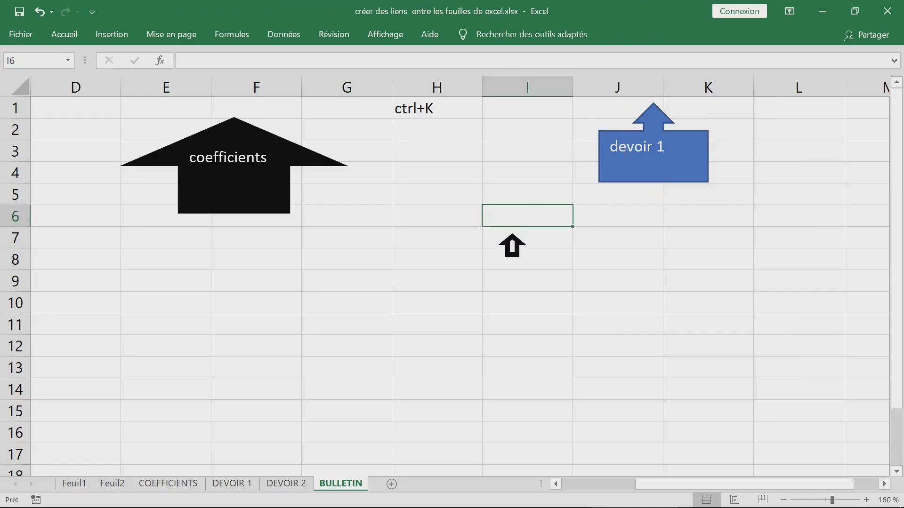
pyautogui.click(616, 177)
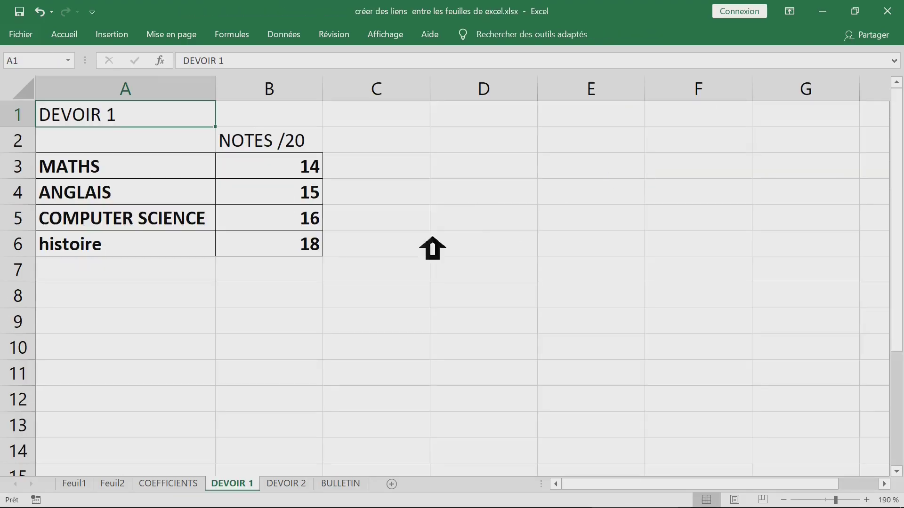
pyautogui.click(340, 483)
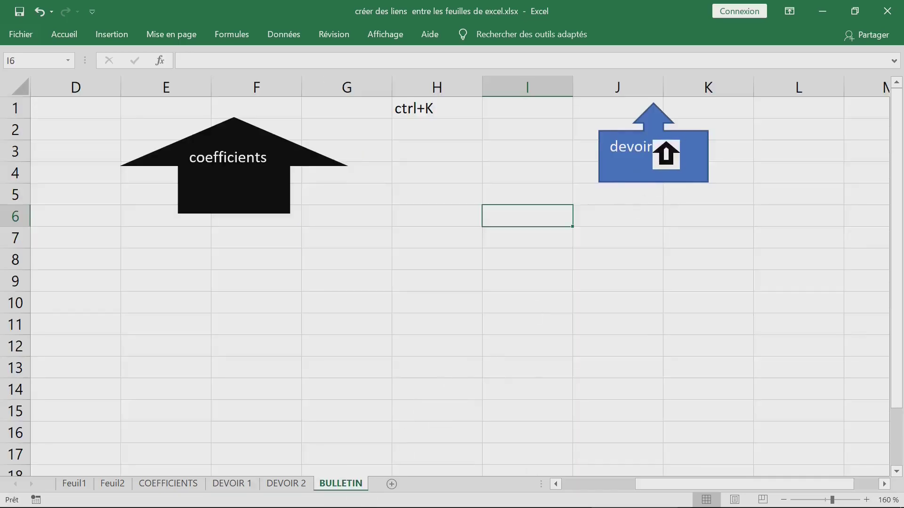
pyautogui.rightClick(665, 146)
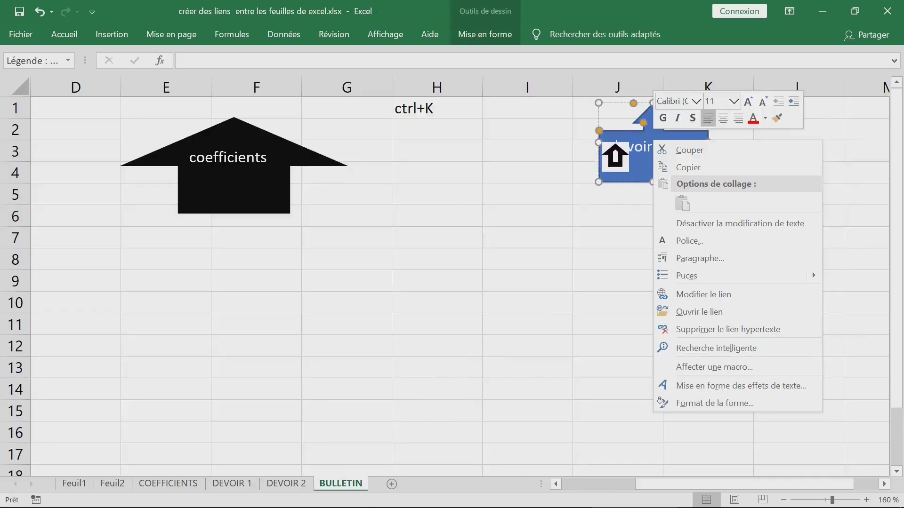
pyautogui.click(700, 168)
pyautogui.click(517, 248)
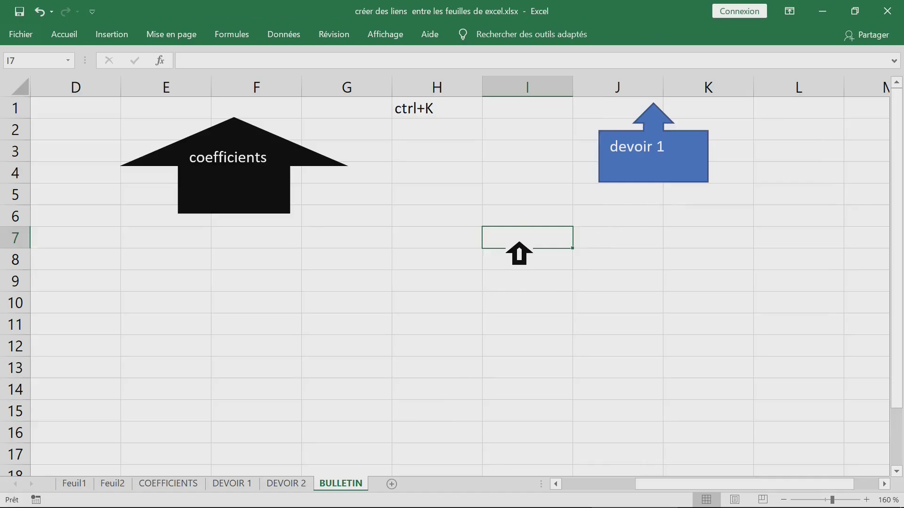
pyautogui.rightClick(519, 245)
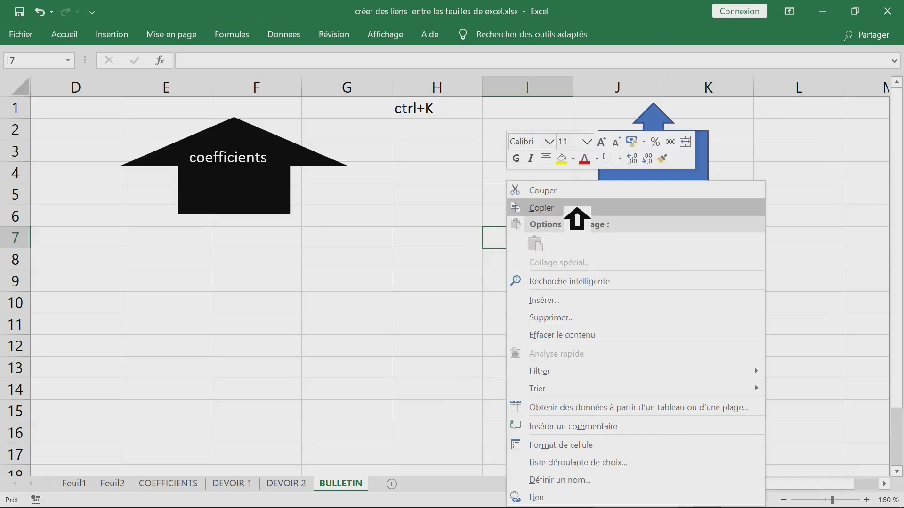
pyautogui.click(456, 222)
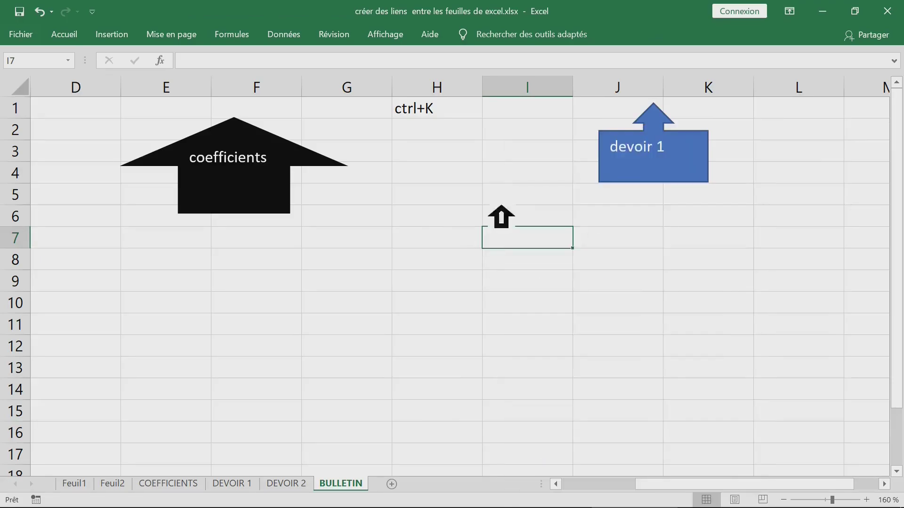
# Step: Duplicate the devoir 1 callout and place the copy across columns H and I, spanning rows 4 to 7
pyautogui.rightClick(638, 184)
pyautogui.press('Escape')
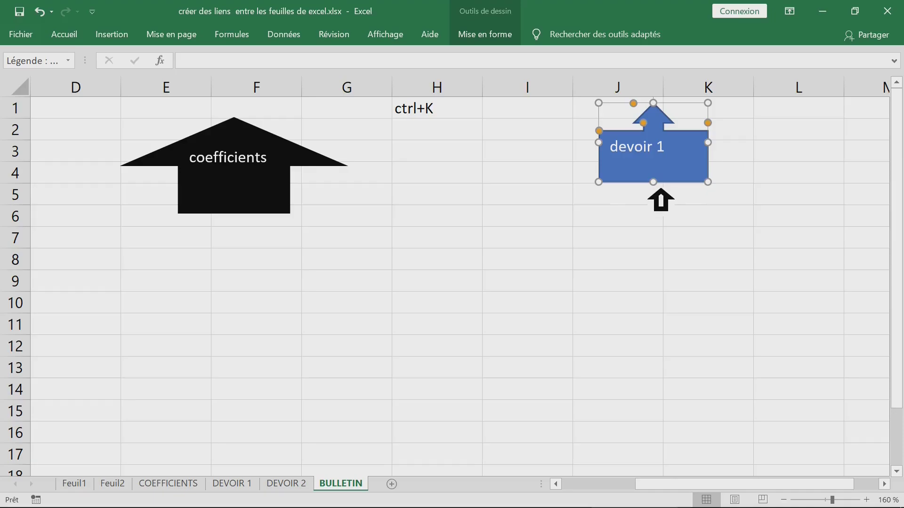
pyautogui.moveTo(656, 197); pyautogui.dragTo(500, 254)
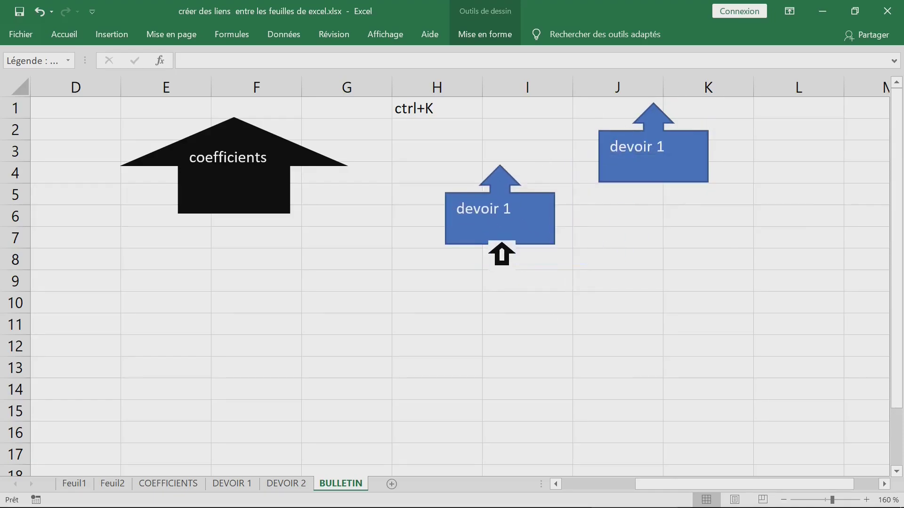
pyautogui.press('Escape')
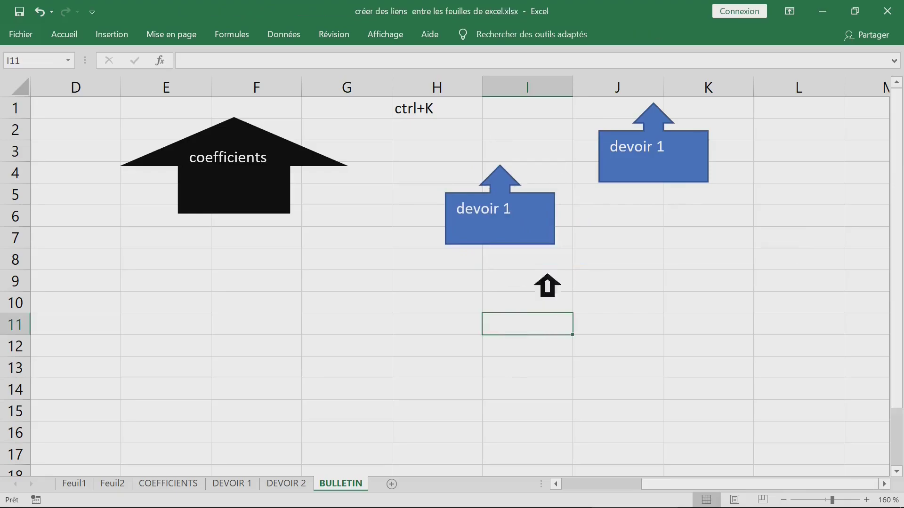
# Step: Test the copied callout's link, return to BULLETIN, and change its target to the 'DEVOIR 2' sheet
pyautogui.click(513, 228)
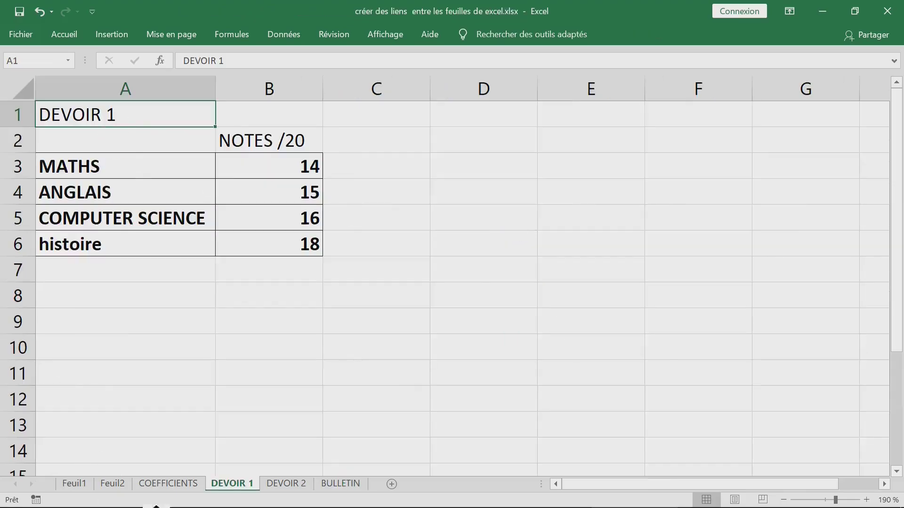
pyautogui.click(341, 484)
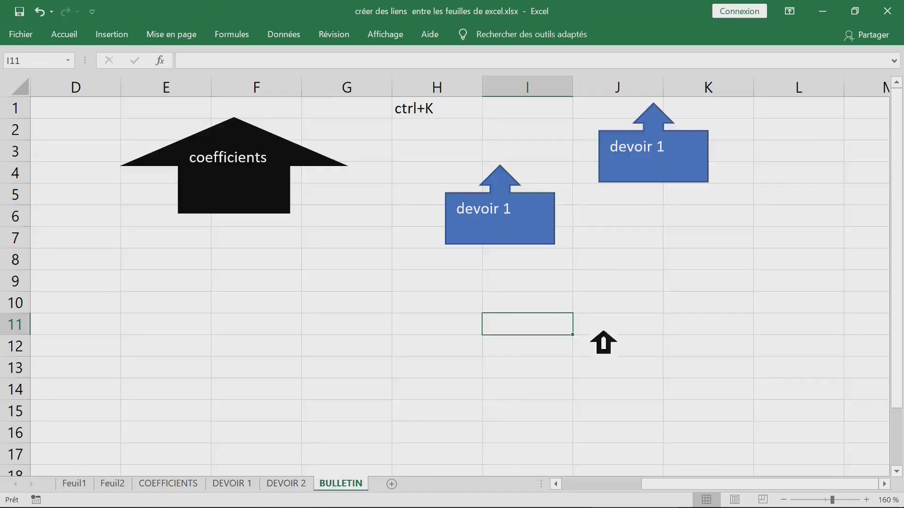
pyautogui.rightClick(498, 217)
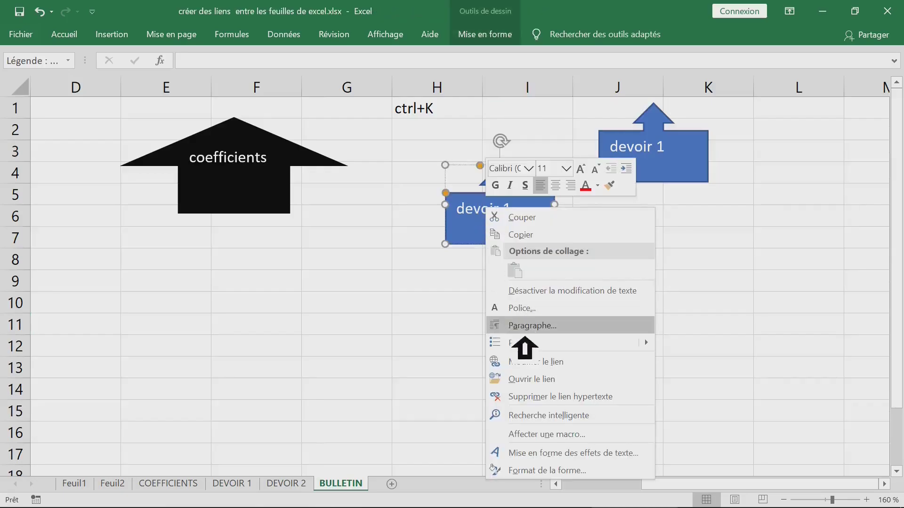
pyautogui.click(560, 362)
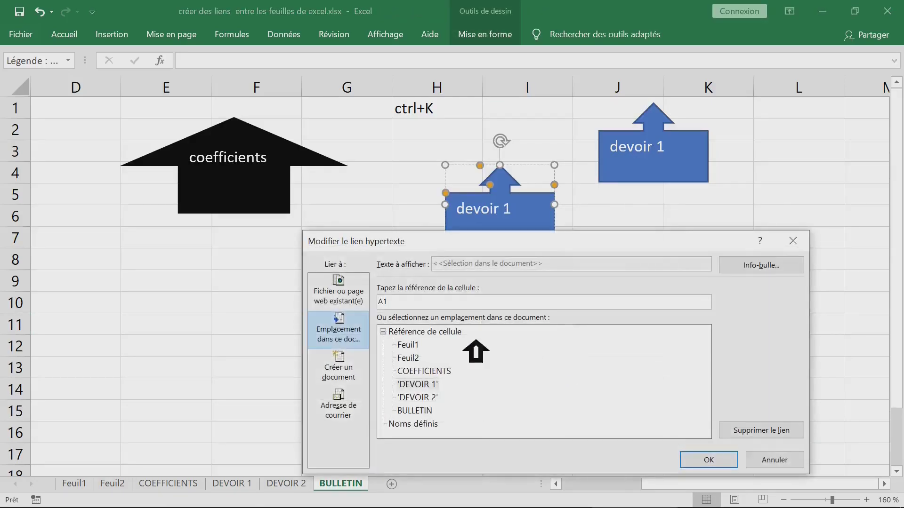
pyautogui.click(430, 398)
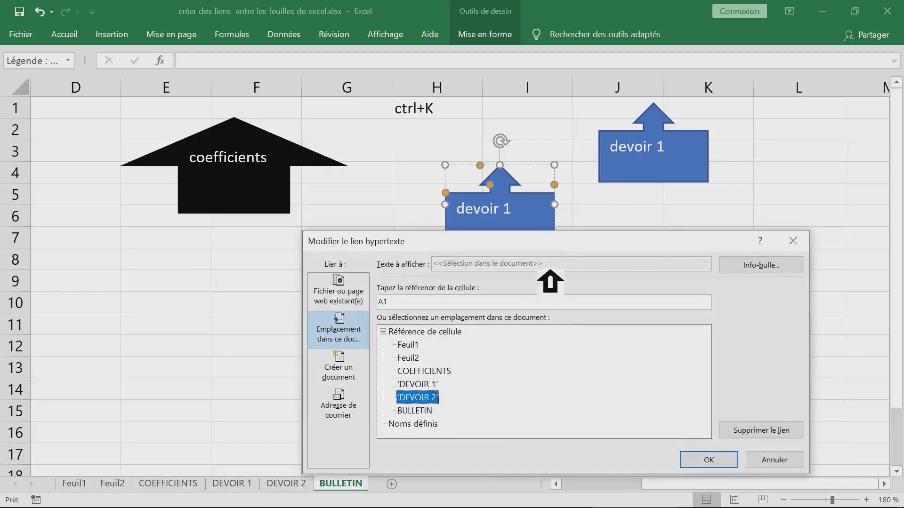
pyautogui.moveTo(544, 241); pyautogui.dragTo(505, 104)
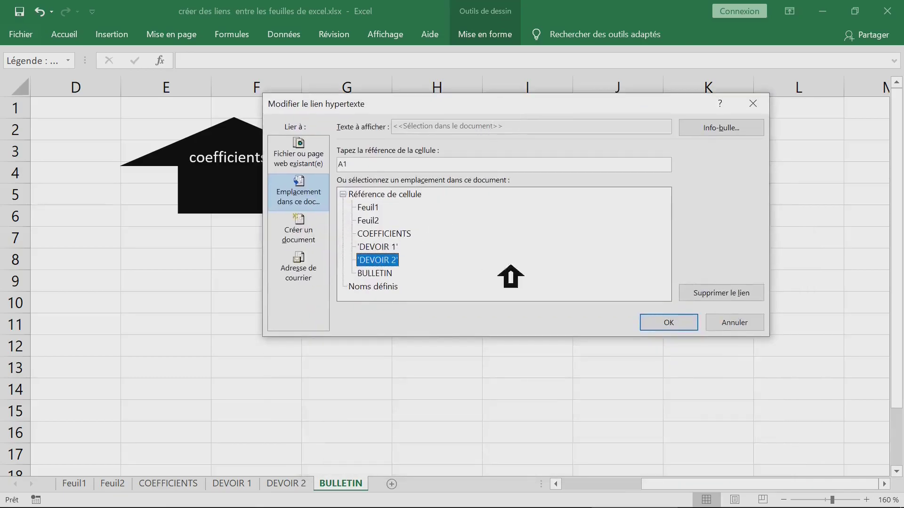
pyautogui.click(669, 324)
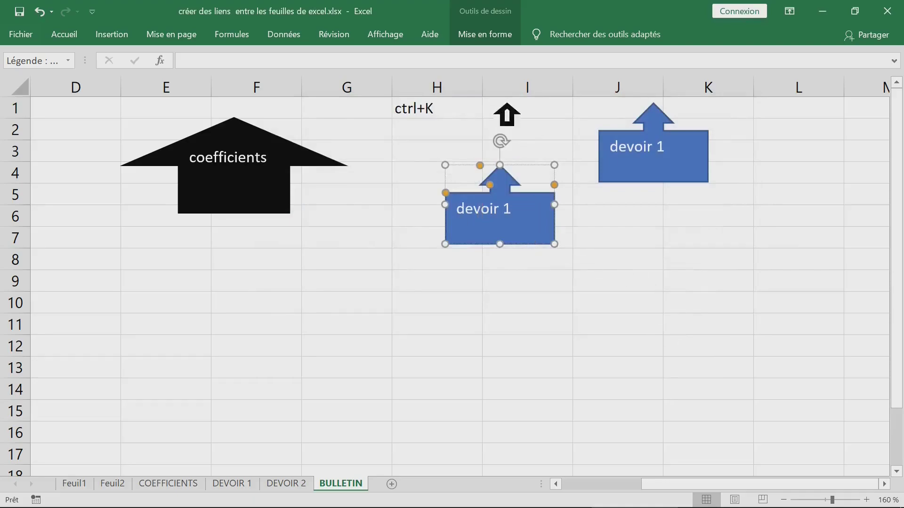
# Step: Apply the solid orange theme style with outline to the copied callout and slightly reduce its height
pyautogui.click(501, 40)
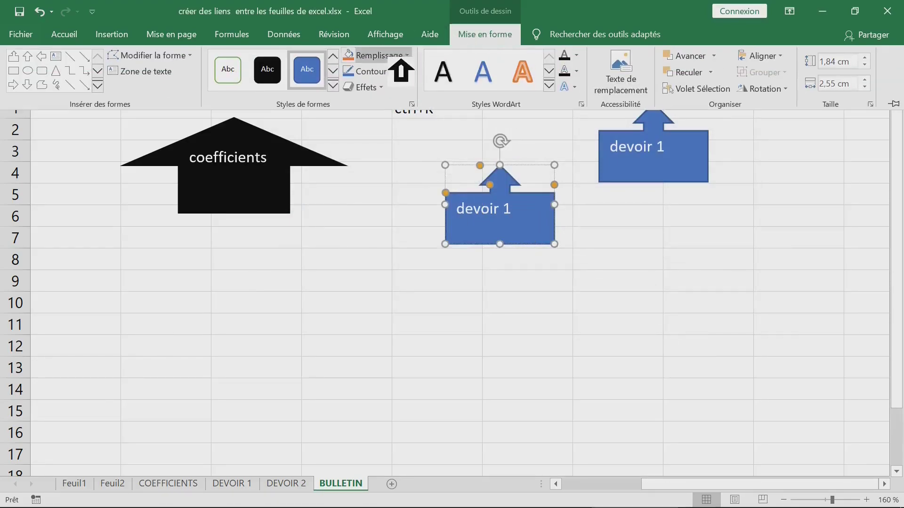
pyautogui.click(334, 86)
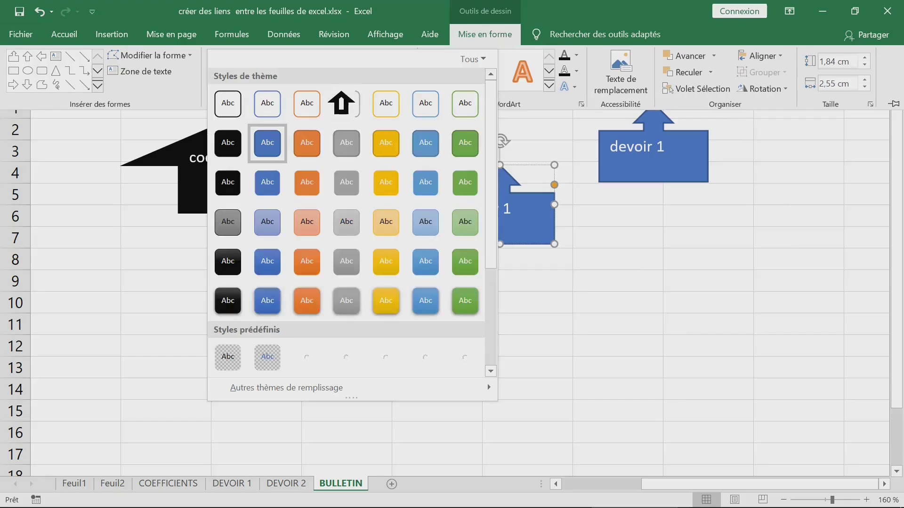
pyautogui.click(323, 150)
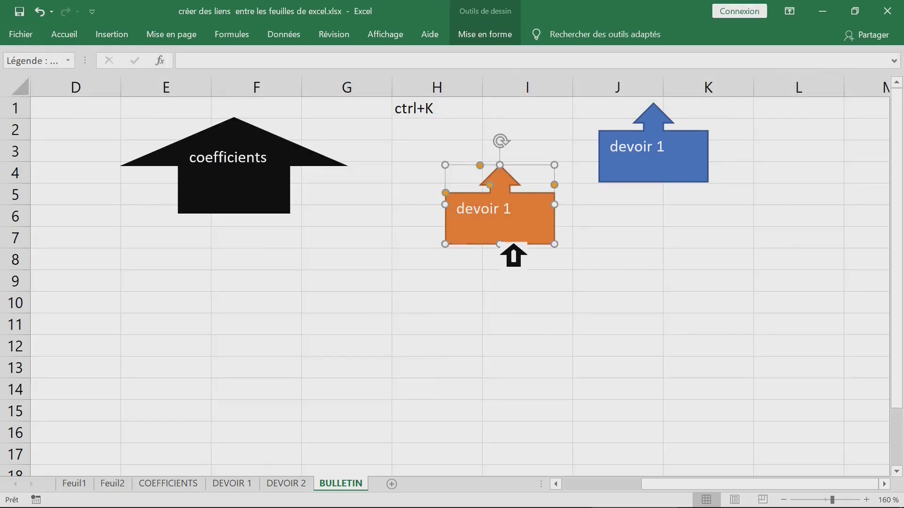
pyautogui.click(682, 218)
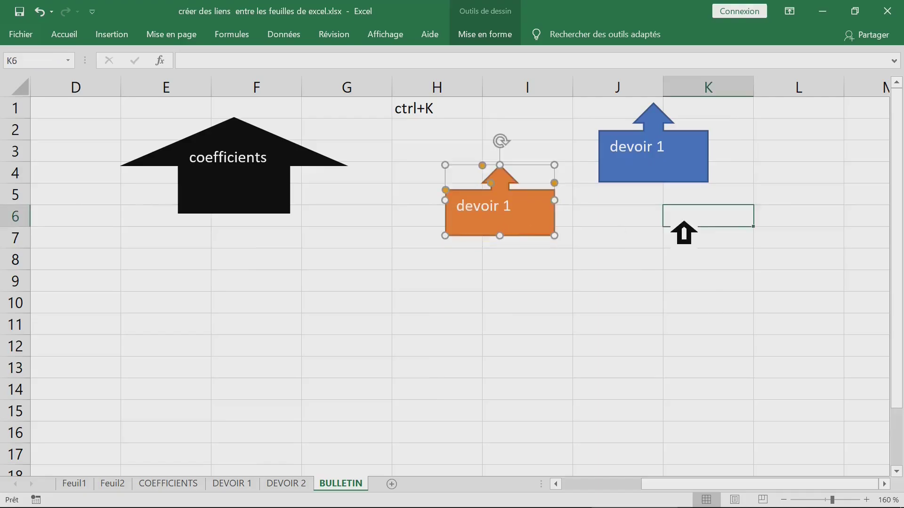
# Step: Examine the fill and effects options in the orange callout's shape formatting, leaving the shape as it is
pyautogui.rightClick(535, 229)
pyautogui.click(467, 203)
pyautogui.rightClick(467, 203)
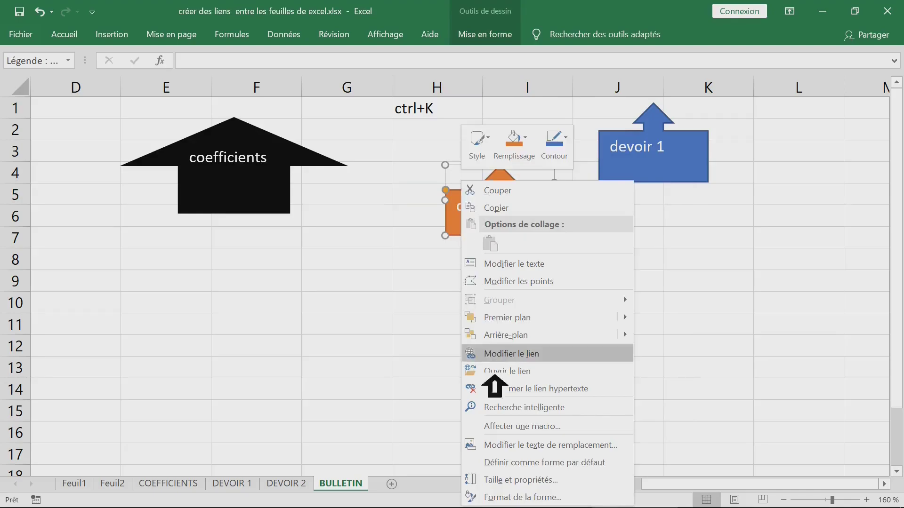
pyautogui.click(530, 499)
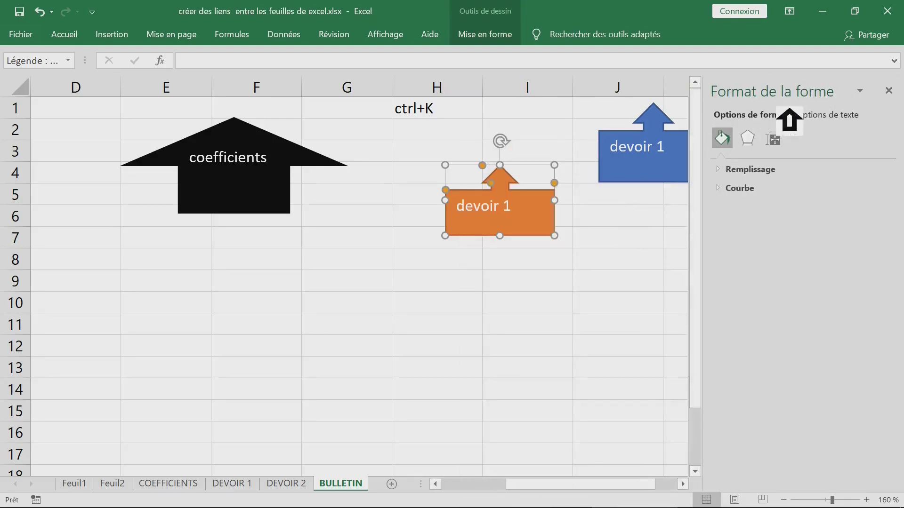
pyautogui.click(739, 174)
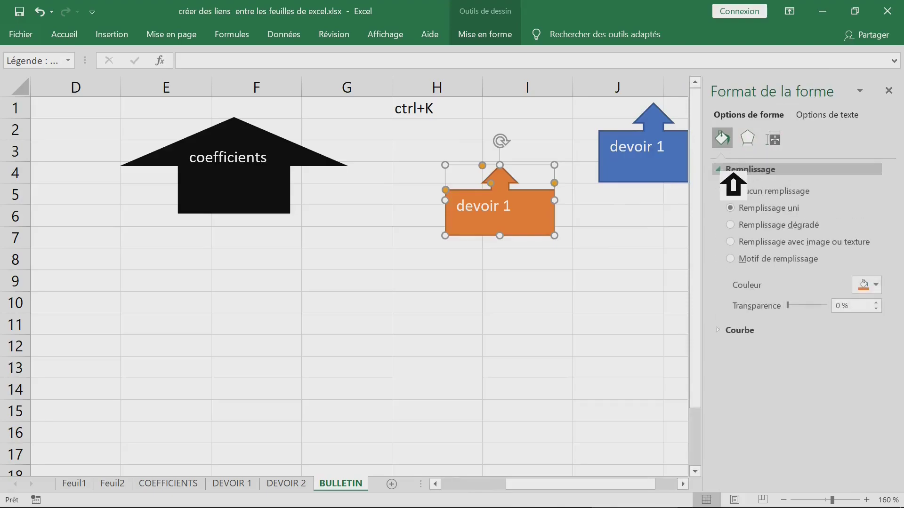
pyautogui.click(774, 139)
pyautogui.click(758, 141)
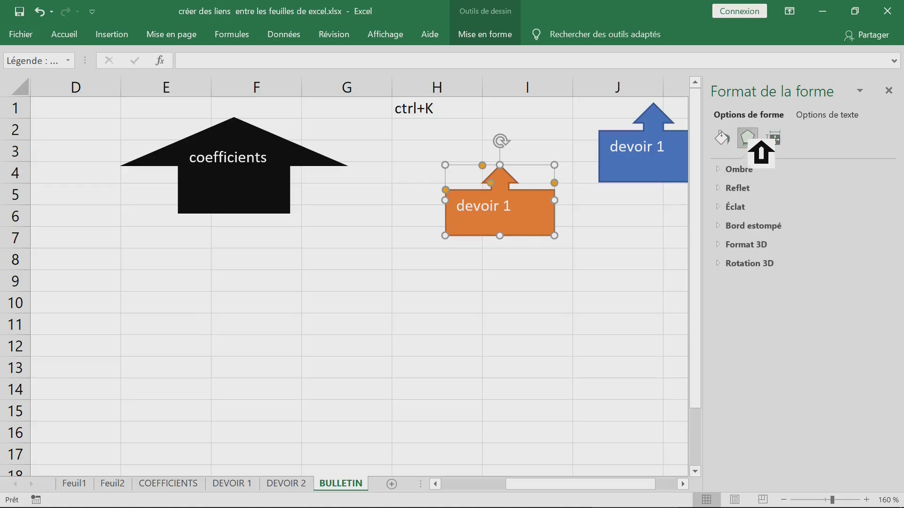
pyautogui.click(480, 304)
pyautogui.click(557, 284)
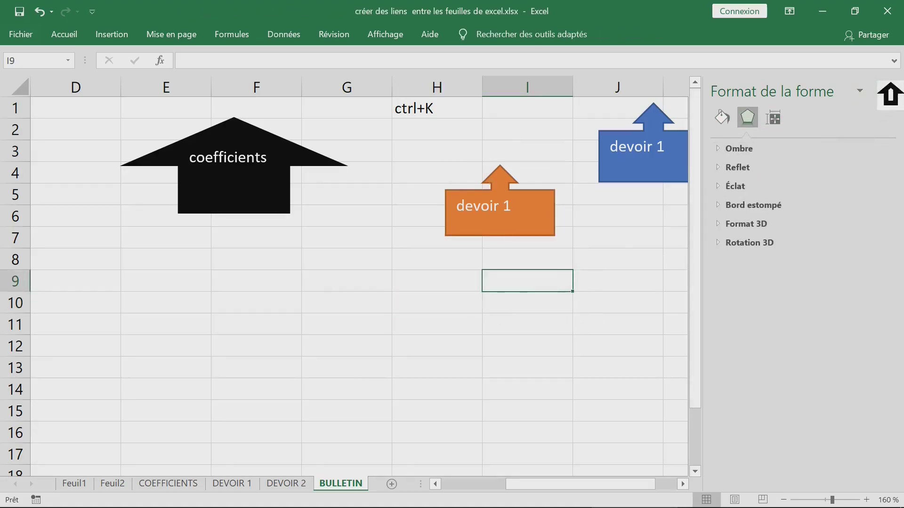
pyautogui.click(894, 90)
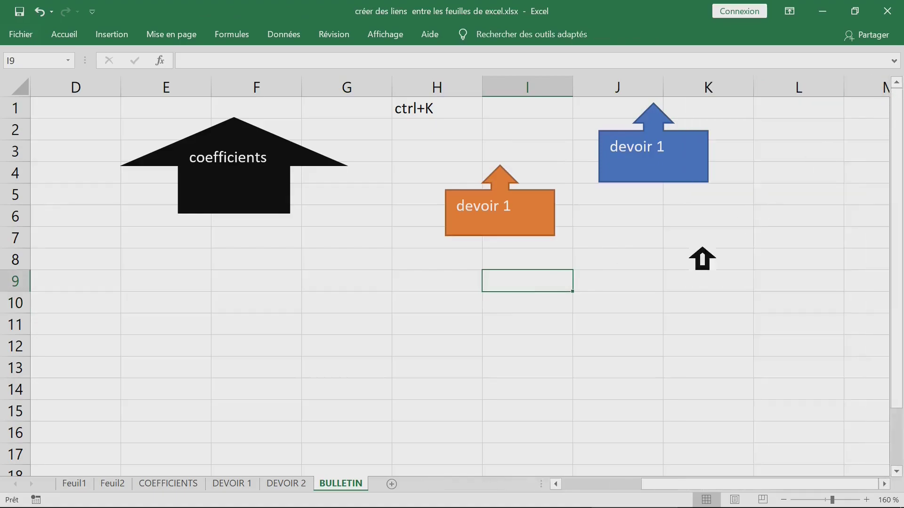
pyautogui.click(702, 242)
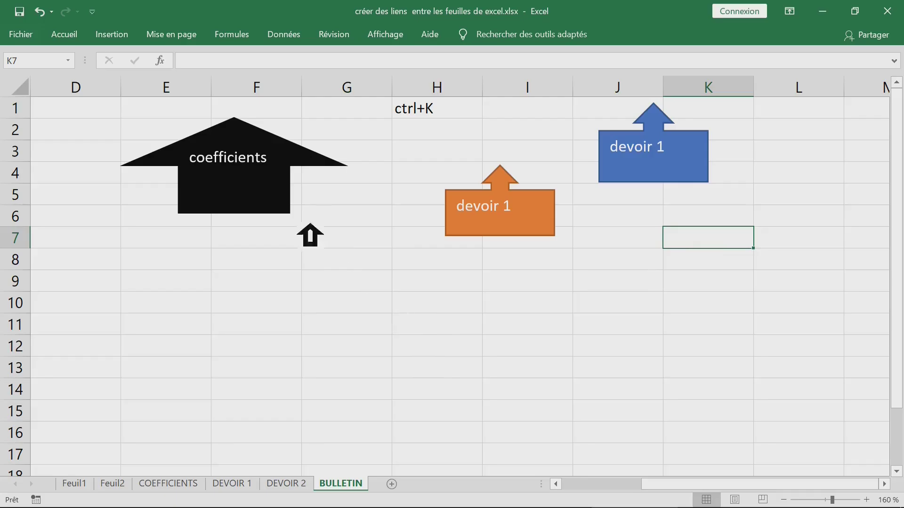
# Step: Test the links of the black coefficients arrow and the blue devoir 1 callout, returning to the BULLETIN sheet after each
pyautogui.click(253, 189)
pyautogui.scroll(1, 201, 322)
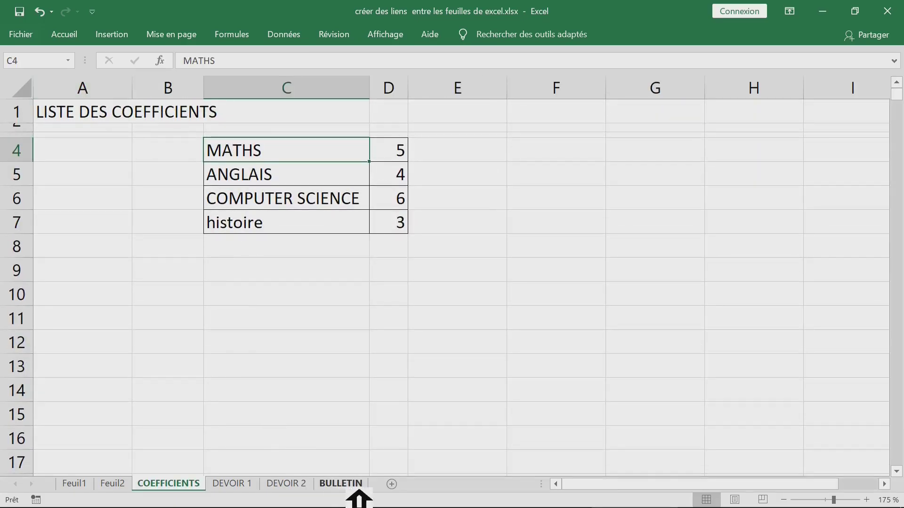
pyautogui.click(351, 484)
pyautogui.click(652, 153)
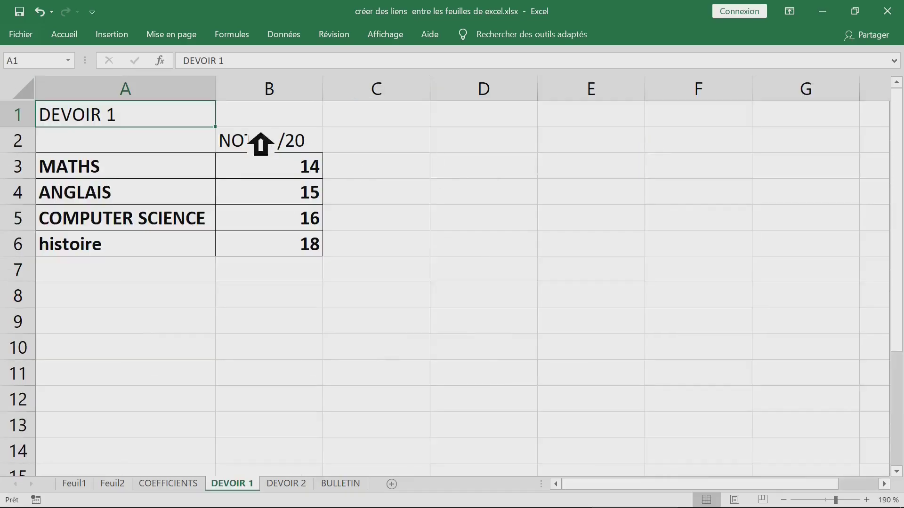
pyautogui.moveTo(134, 125); pyautogui.dragTo(403, 275)
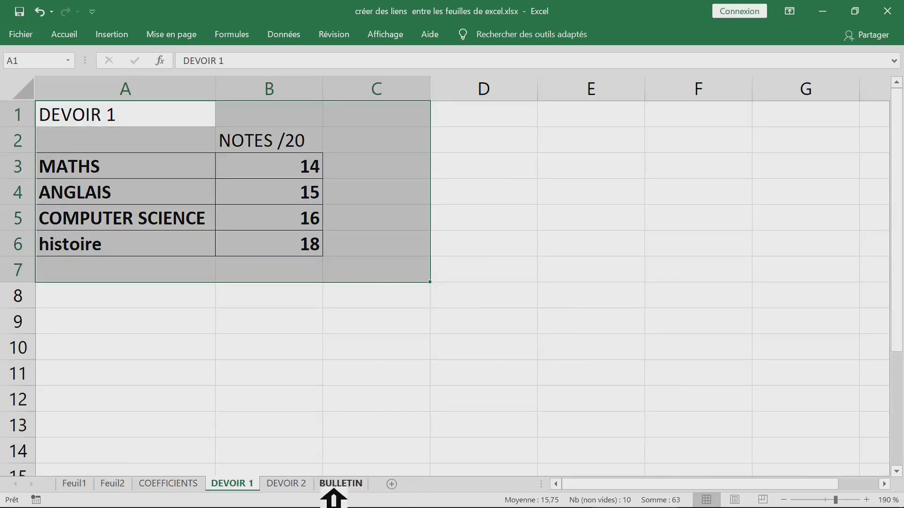
pyautogui.click(354, 483)
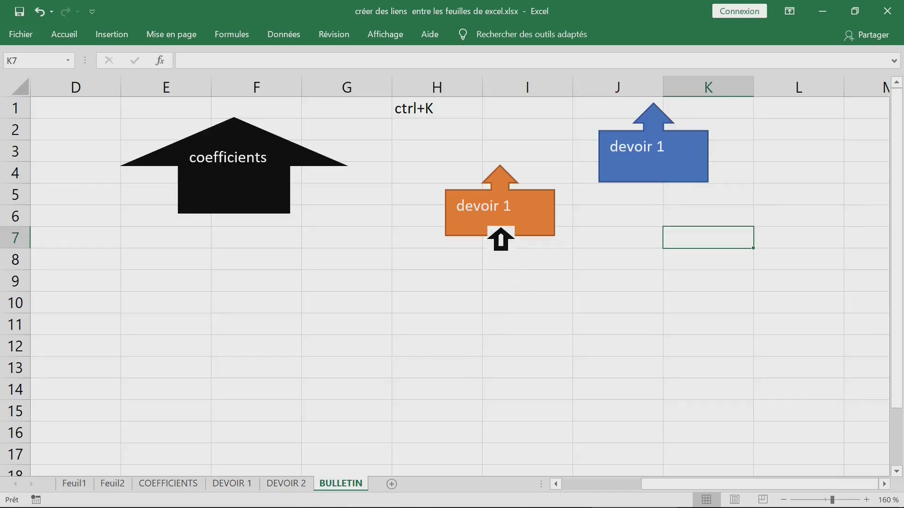
# Step: Test the orange callout's link to the DEVOIR 2 sheet and return to BULLETIN
pyautogui.click(493, 214)
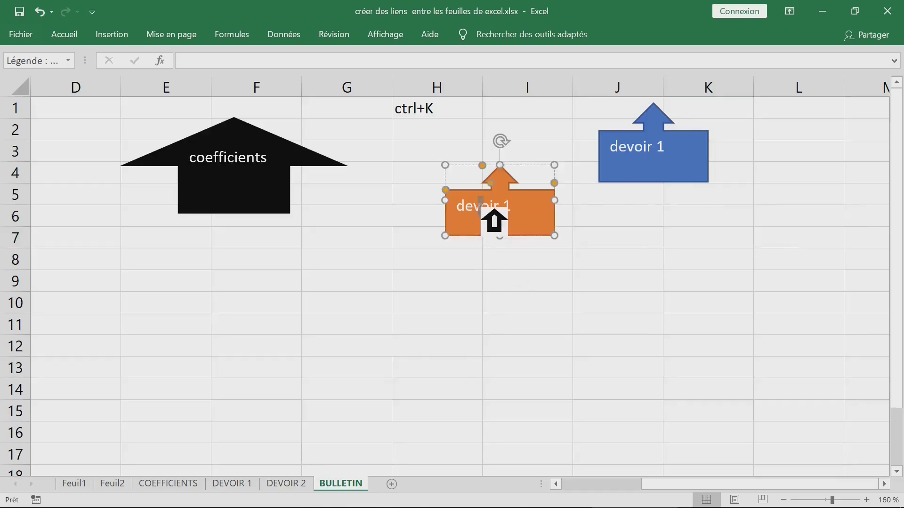
pyautogui.rightClick(489, 217)
pyautogui.click(496, 217)
pyautogui.click(513, 304)
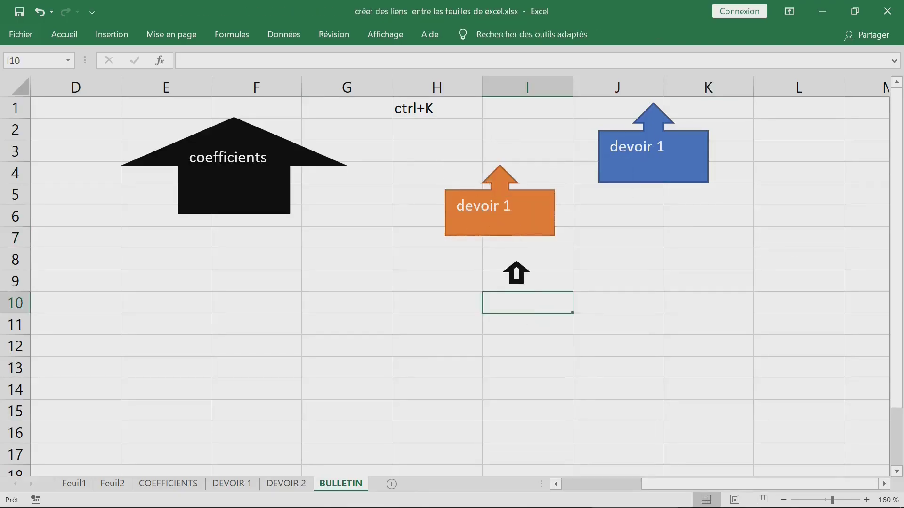
pyautogui.click(510, 228)
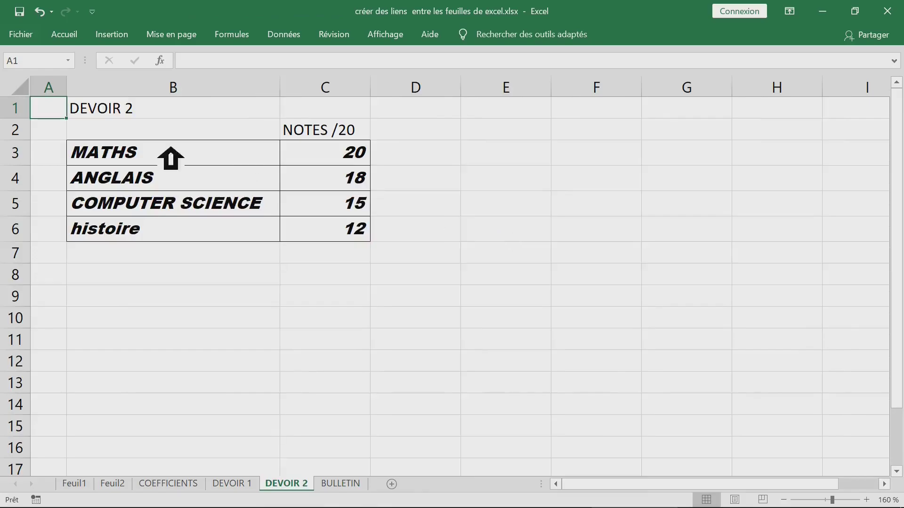
pyautogui.click(334, 484)
# Step: Change the orange callout's text to "devoir 2"
pyautogui.rightClick(479, 218)
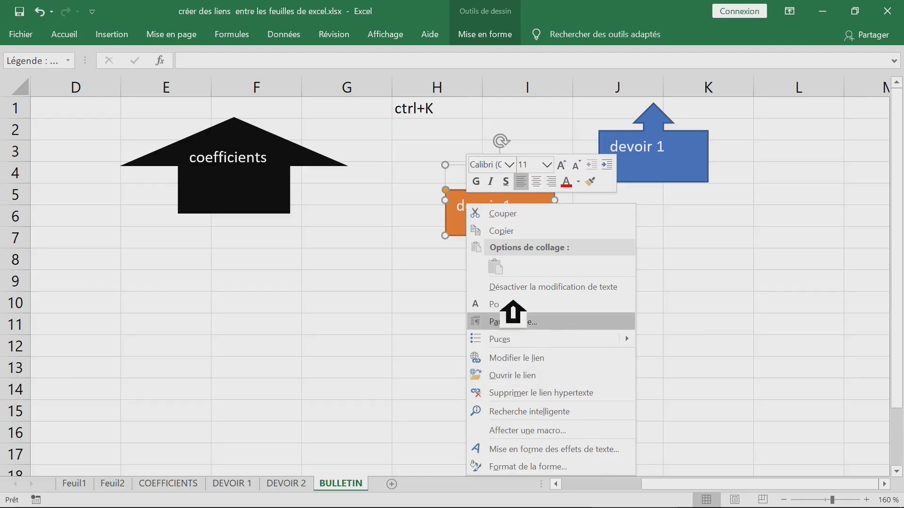
pyautogui.click(465, 204)
pyautogui.doubleClick(495, 209)
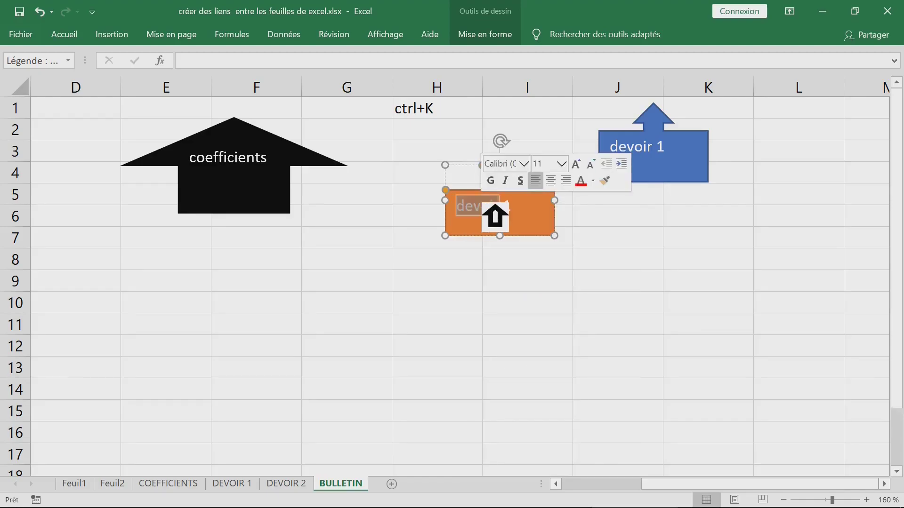
pyautogui.write('d')
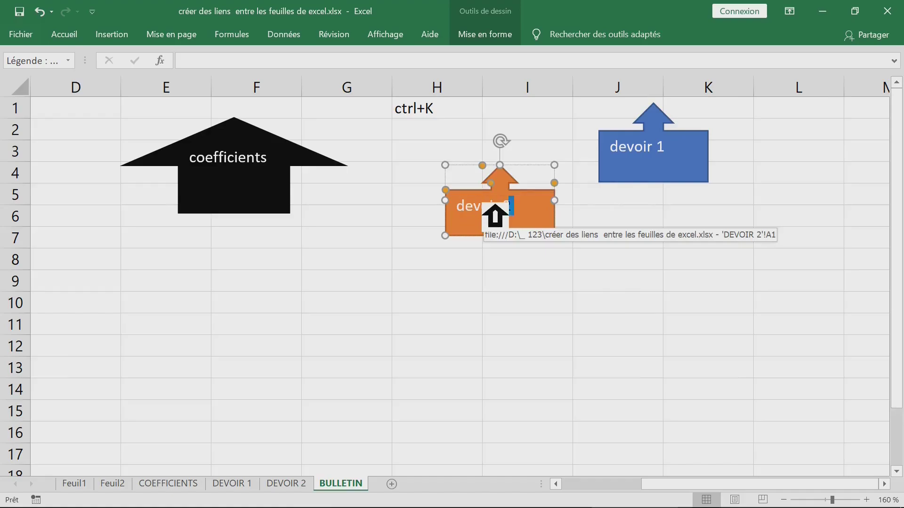
pyautogui.click(570, 305)
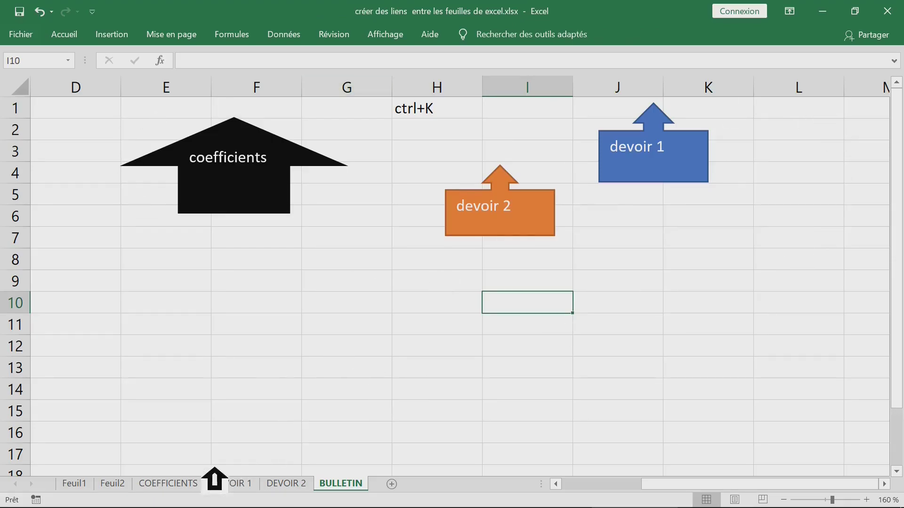
# Step: On the COEFFICIENTS sheet, enter "devoir 1" in cell F4 and "devoir 2" in cell G4
pyautogui.click(181, 485)
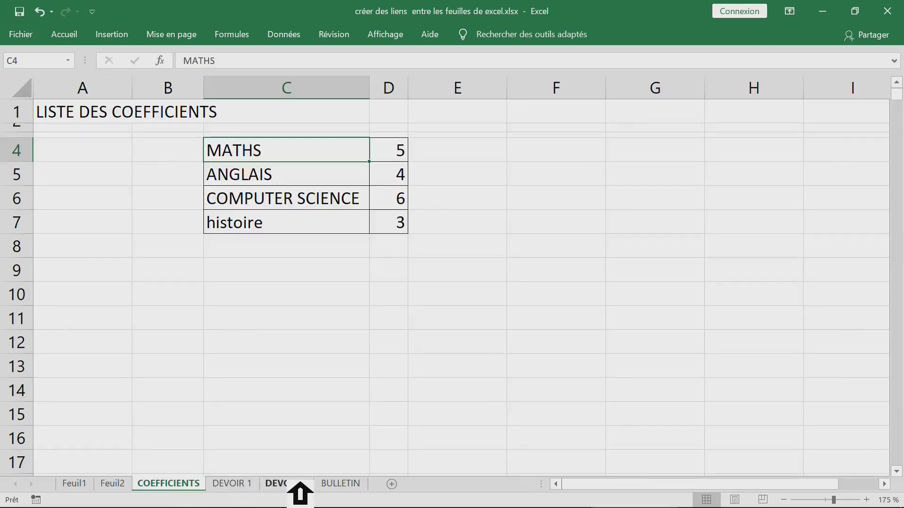
pyautogui.click(623, 149)
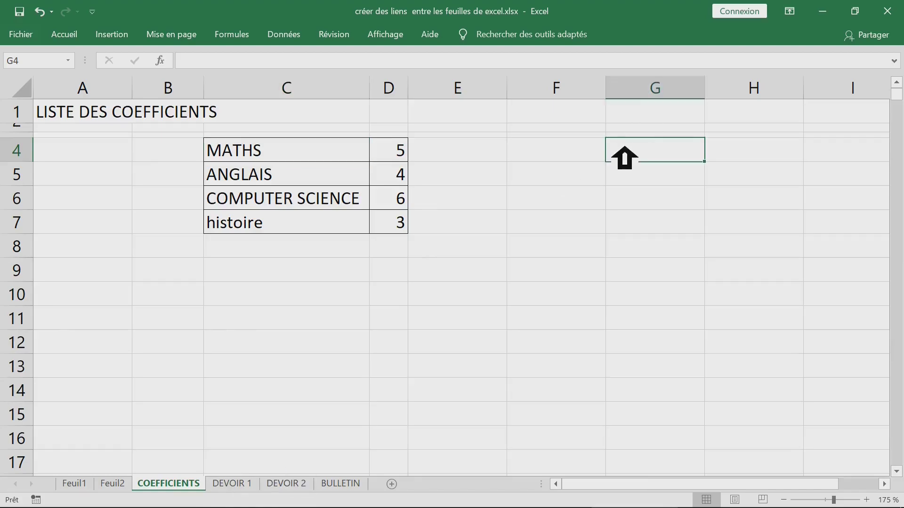
pyautogui.click(603, 150)
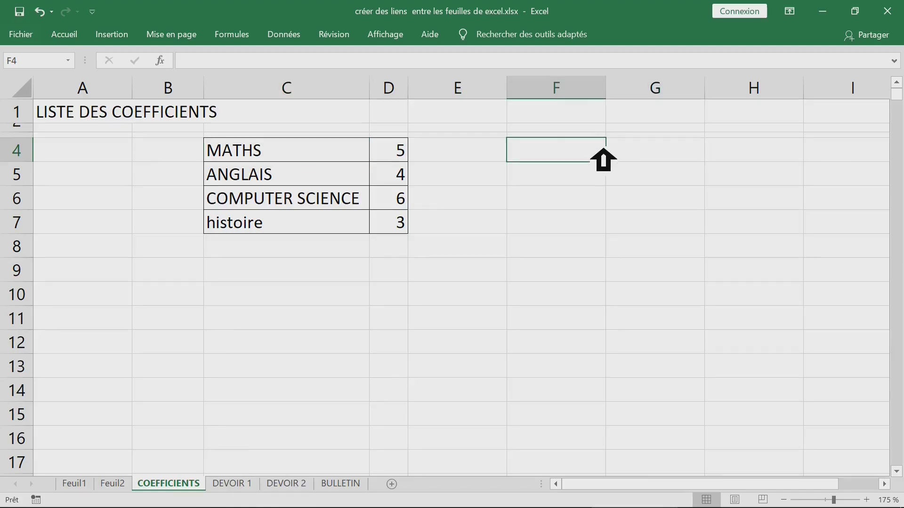
pyautogui.write('devoir')
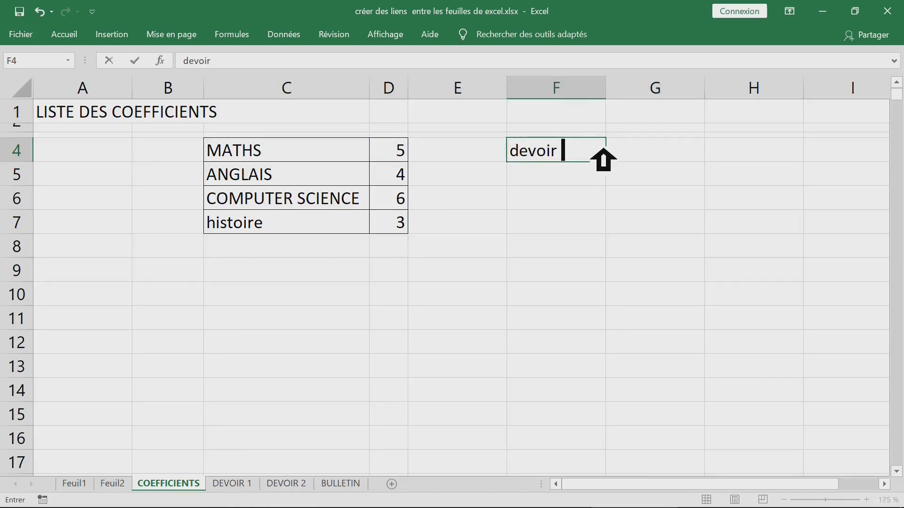
pyautogui.click(664, 230)
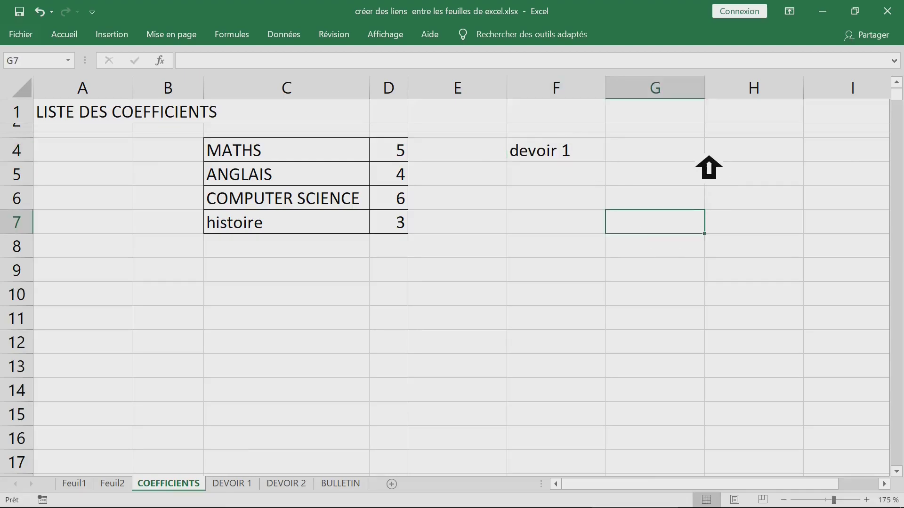
pyautogui.click(703, 153)
pyautogui.write('devo')
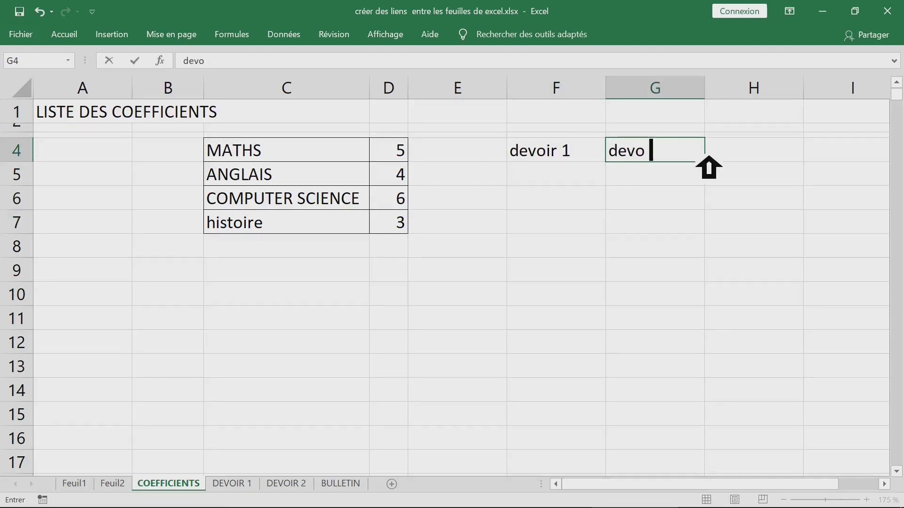
pyautogui.write('ir 2')
pyautogui.click(666, 230)
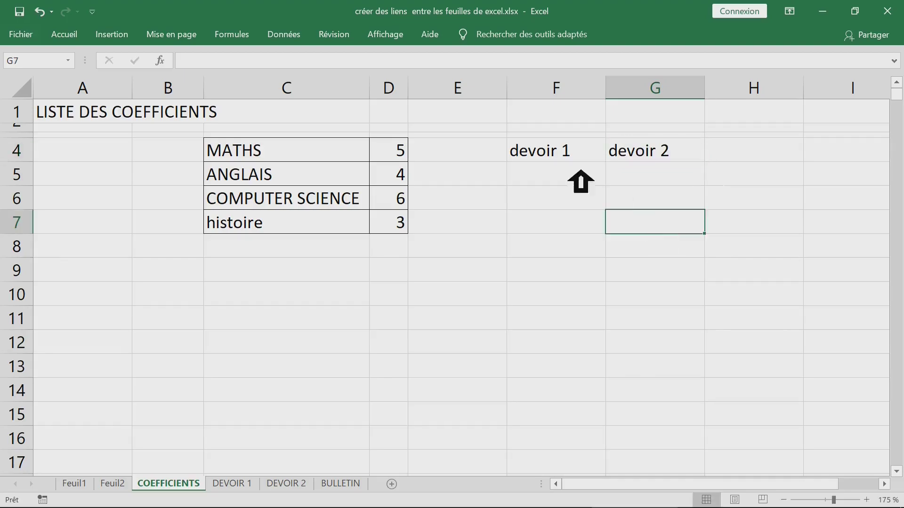
# Step: Hyperlink cell F4 to the 'DEVOIR 1' sheet of this document, then test the link and return to COEFFICIENTS
pyautogui.click(565, 152)
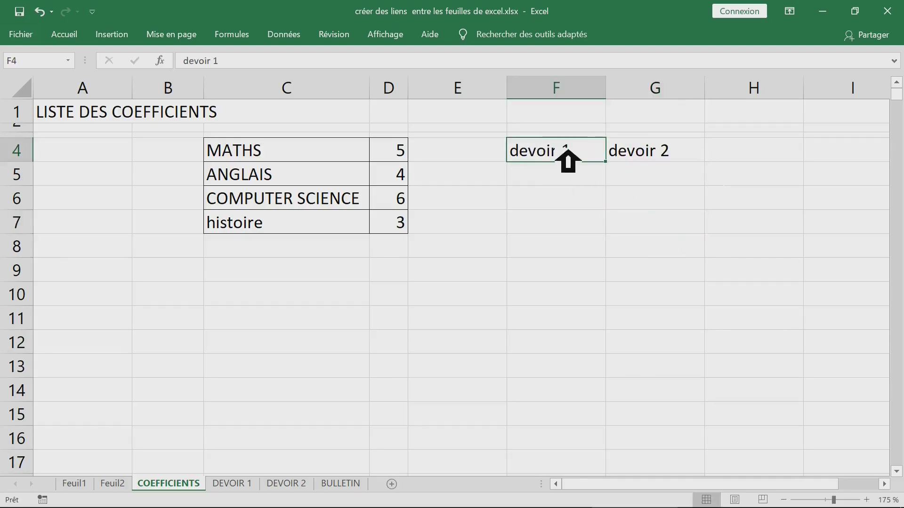
pyautogui.rightClick(544, 163)
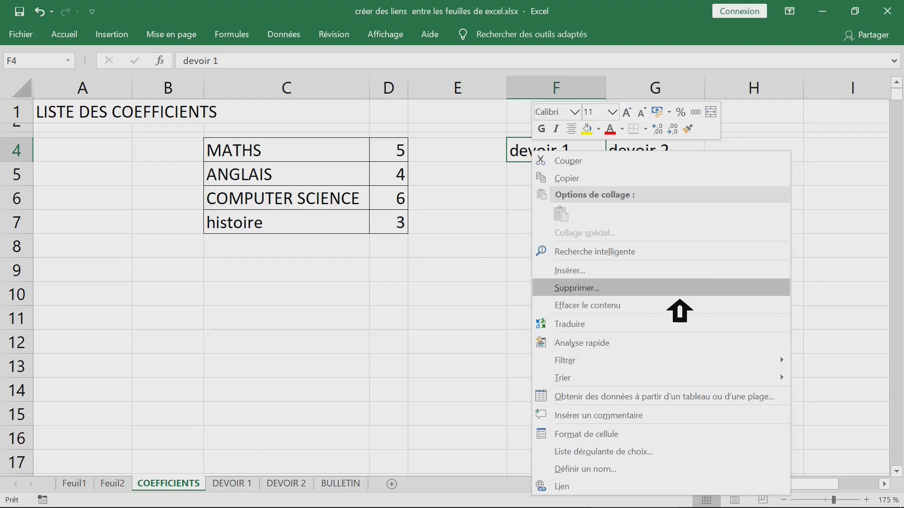
pyautogui.moveTo(659, 365)
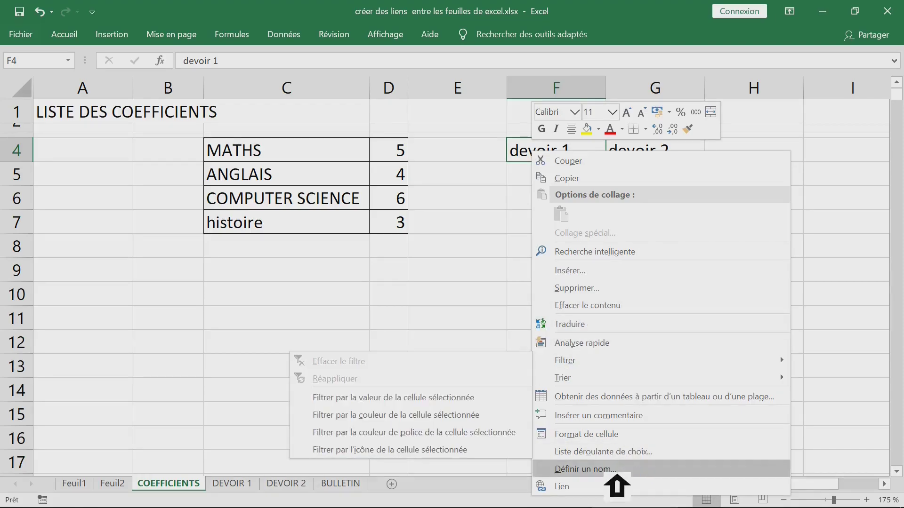
pyautogui.click(582, 491)
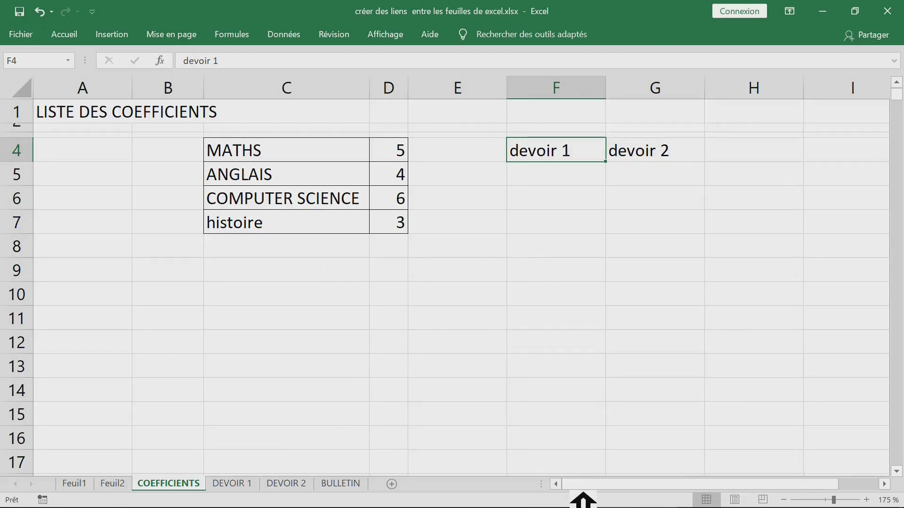
pyautogui.moveTo(596, 278); pyautogui.dragTo(597, 151)
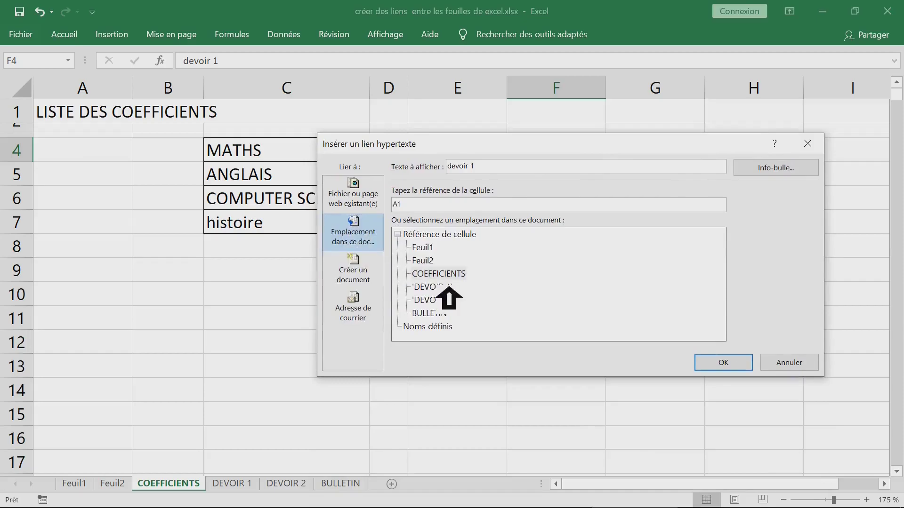
pyautogui.click(445, 287)
pyautogui.click(737, 363)
pyautogui.click(470, 305)
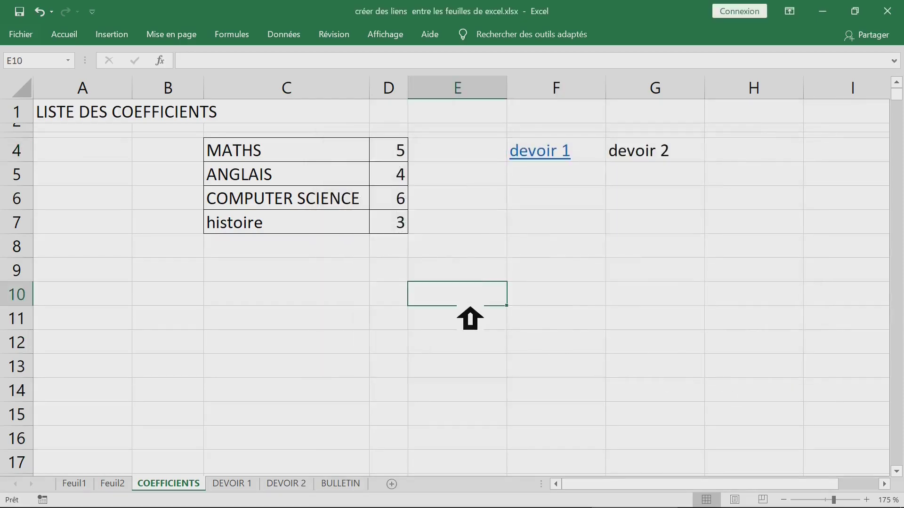
pyautogui.click(553, 151)
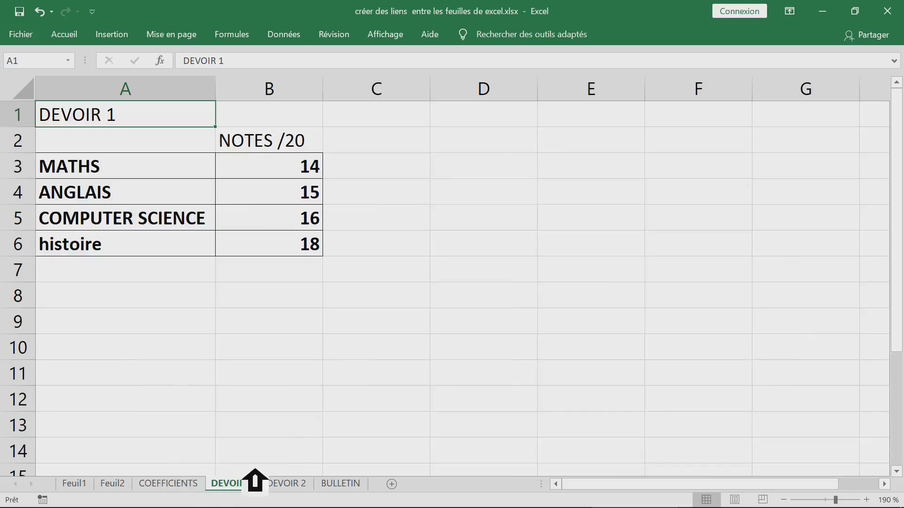
pyautogui.click(191, 484)
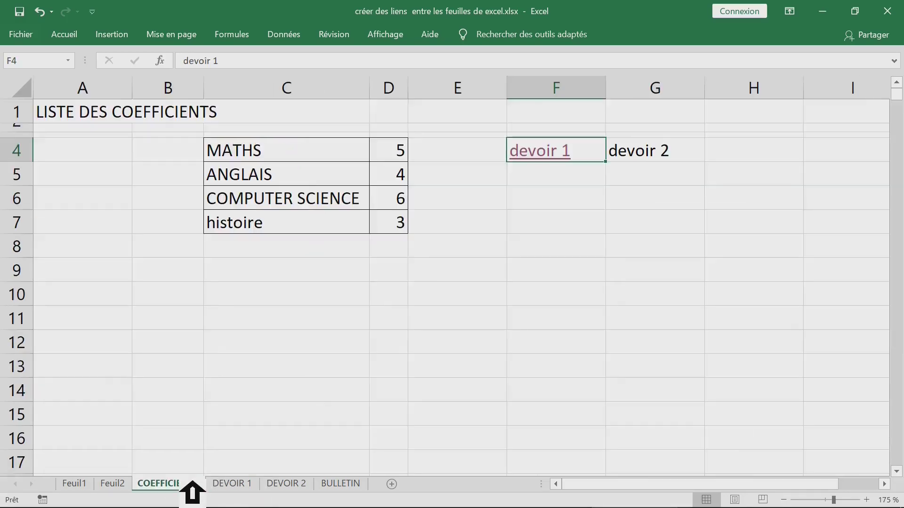
# Step: Hyperlink cell G4 to the 'DEVOIR 2' sheet of this document
pyautogui.click(662, 149)
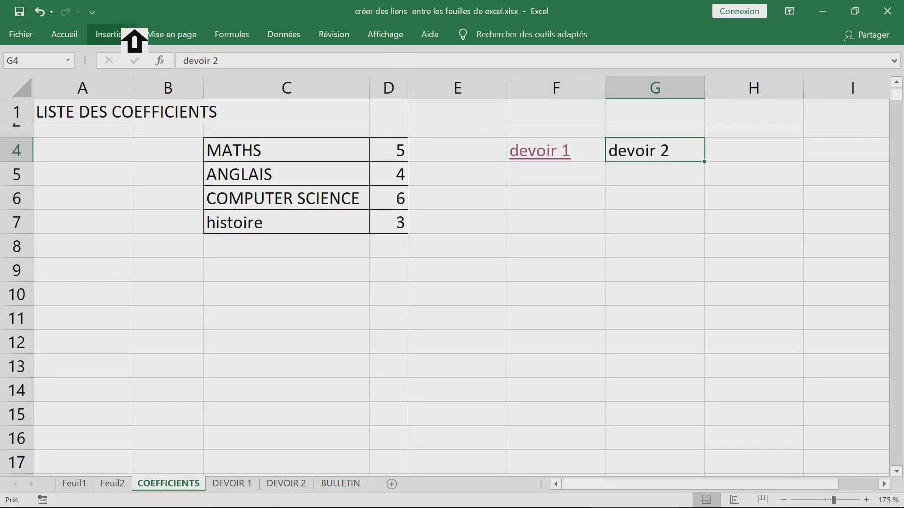
pyautogui.click(128, 31)
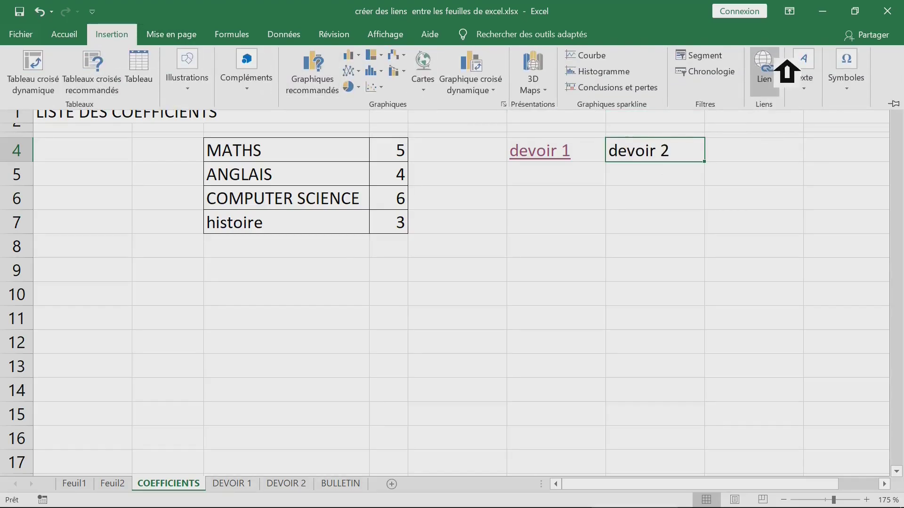
pyautogui.click(786, 66)
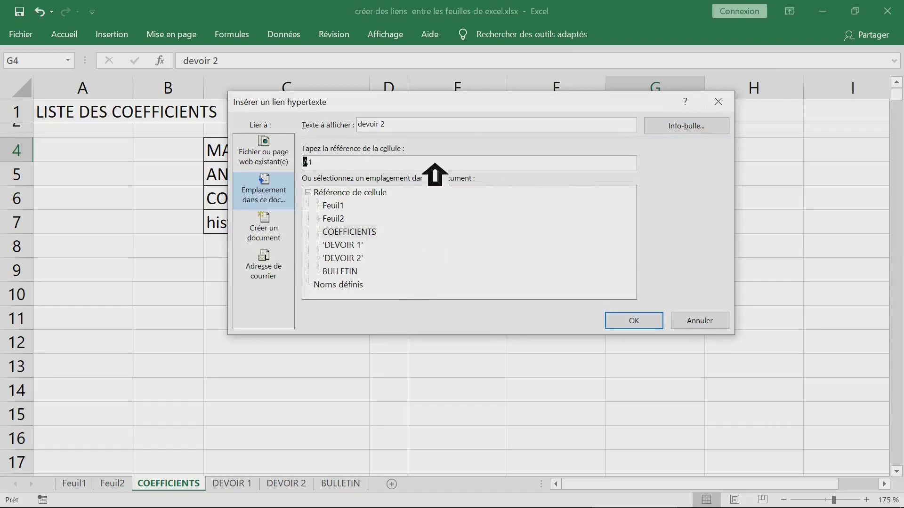
pyautogui.moveTo(475, 112); pyautogui.dragTo(345, 85)
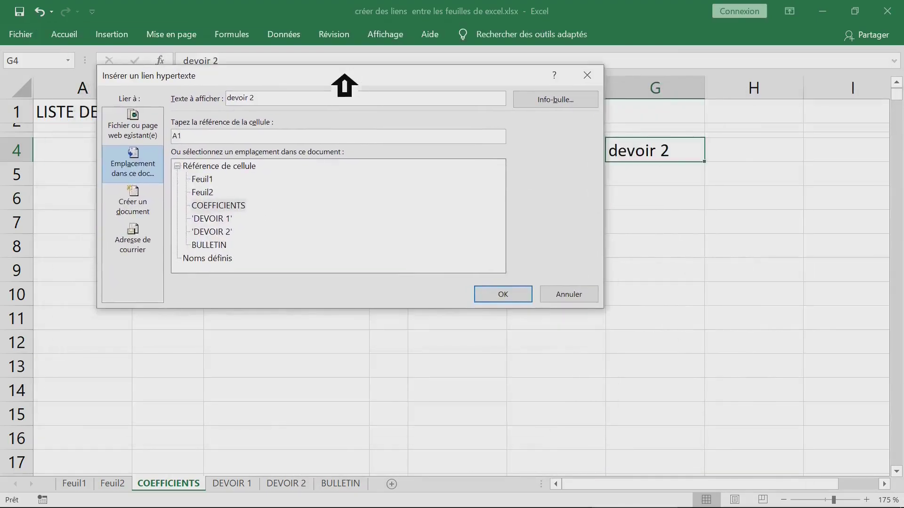
pyautogui.click(234, 233)
pyautogui.click(505, 297)
pyautogui.click(591, 256)
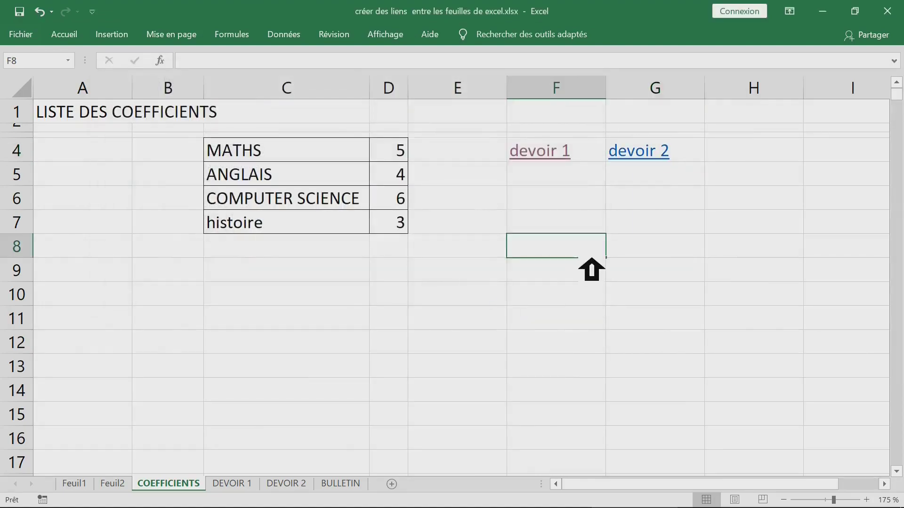
# Step: Test cell G4's link, look over the DEVOIR 2 grades table, and return to the COEFFICIENTS sheet
pyautogui.click(666, 160)
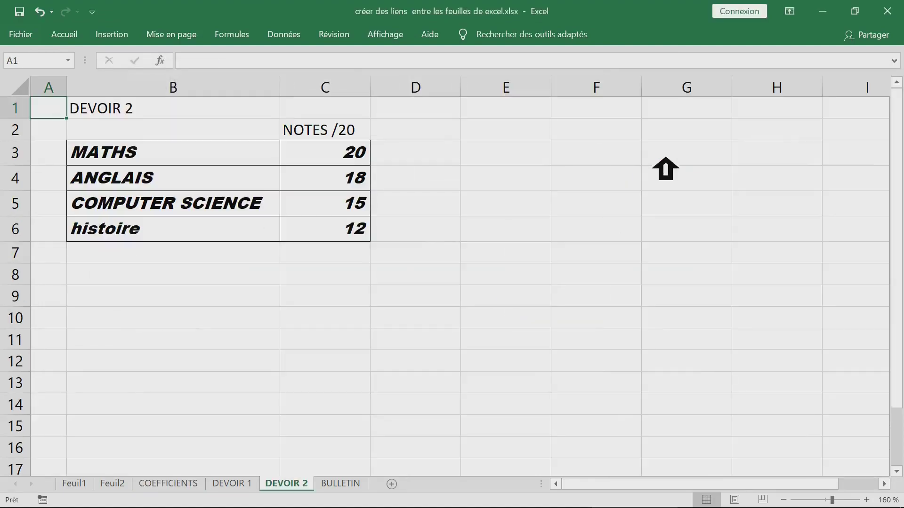
pyautogui.moveTo(91, 111); pyautogui.dragTo(452, 278)
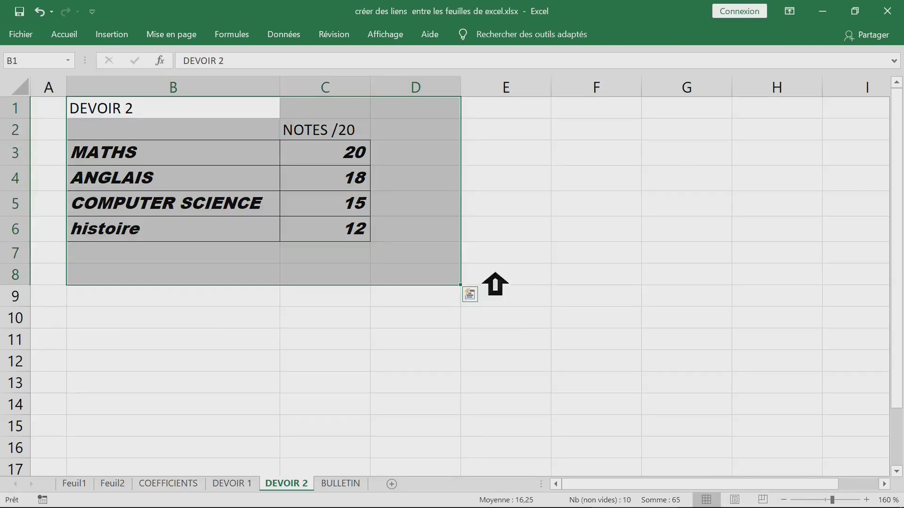
pyautogui.click(612, 256)
pyautogui.click(186, 484)
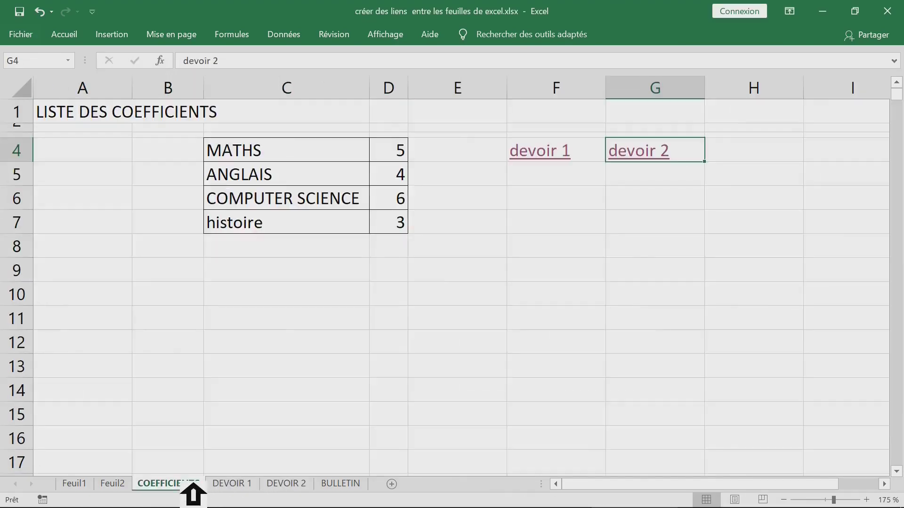
pyautogui.click(611, 230)
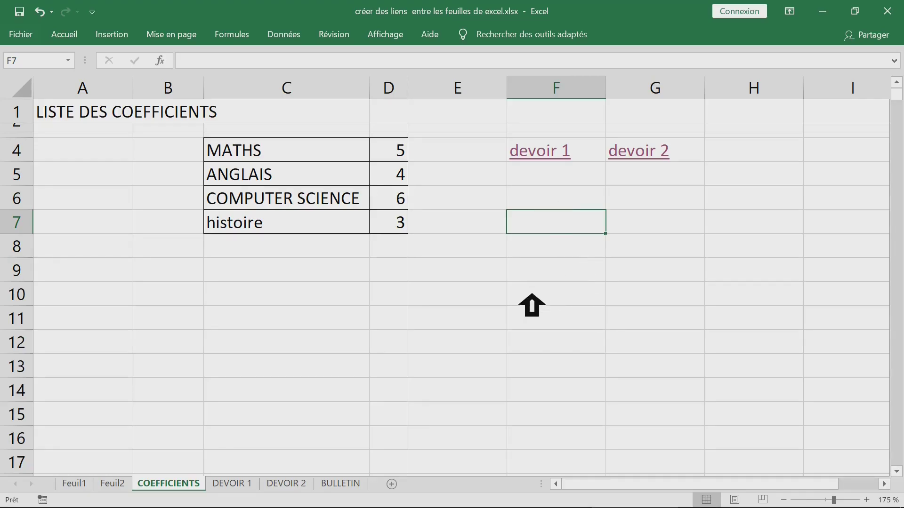
# Step: On the BULLETIN sheet, look over the coefficients arrow's link options, test its link, and return to BULLETIN
pyautogui.click(346, 484)
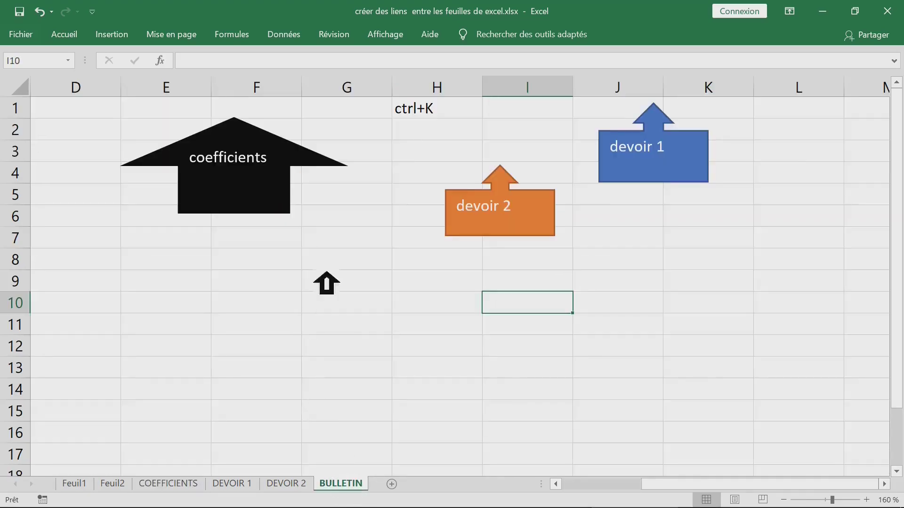
pyautogui.click(444, 260)
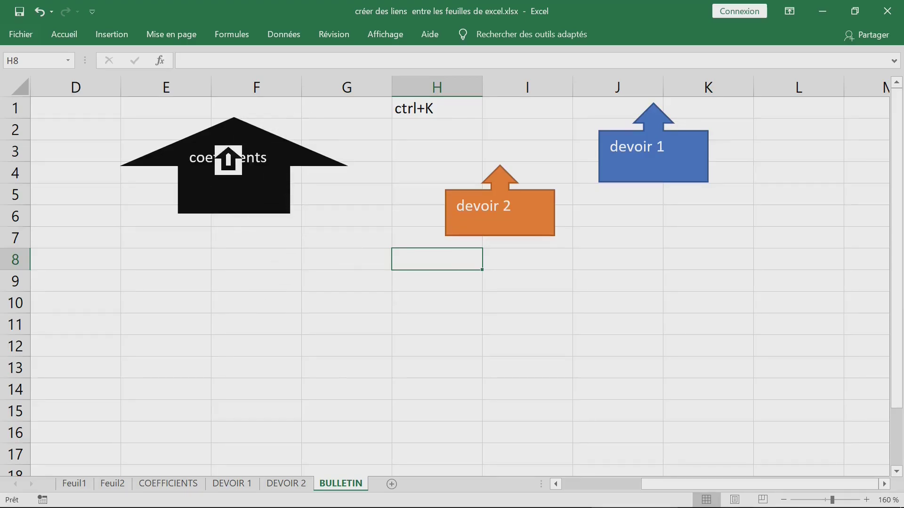
pyautogui.rightClick(216, 147)
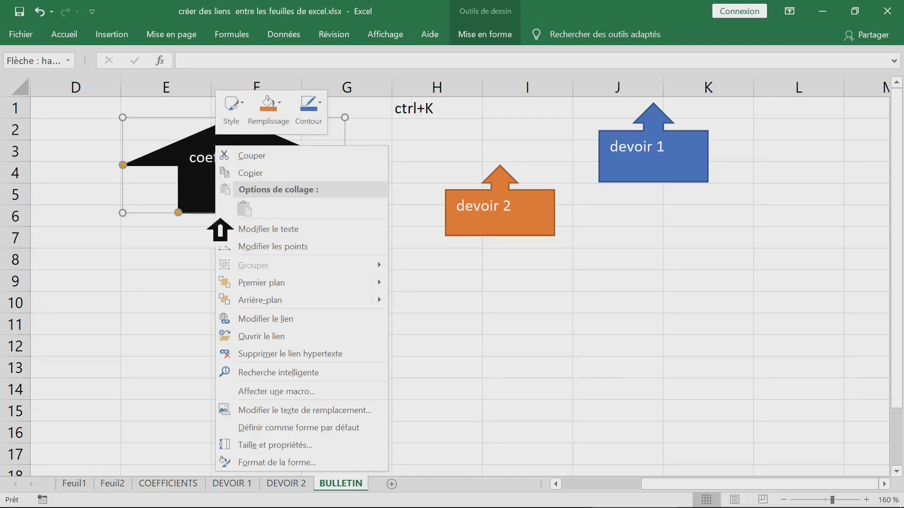
pyautogui.click(595, 365)
pyautogui.click(471, 325)
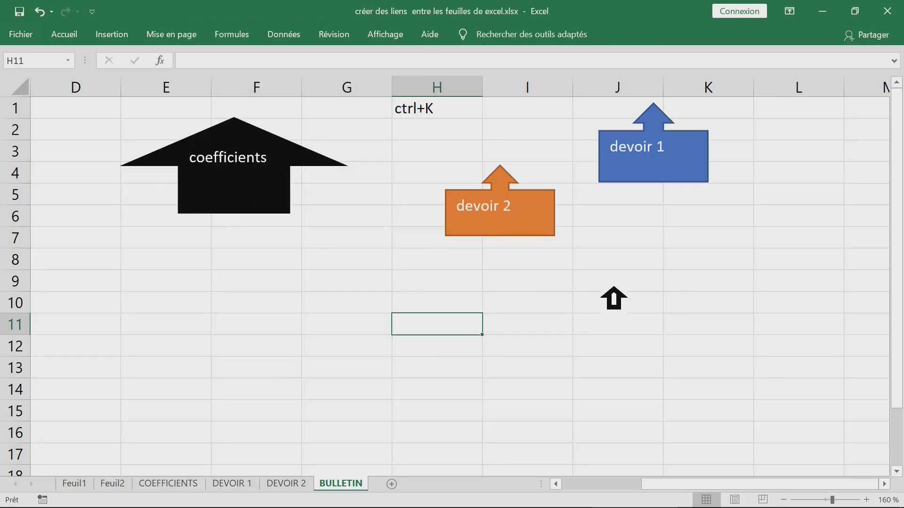
pyautogui.click(288, 209)
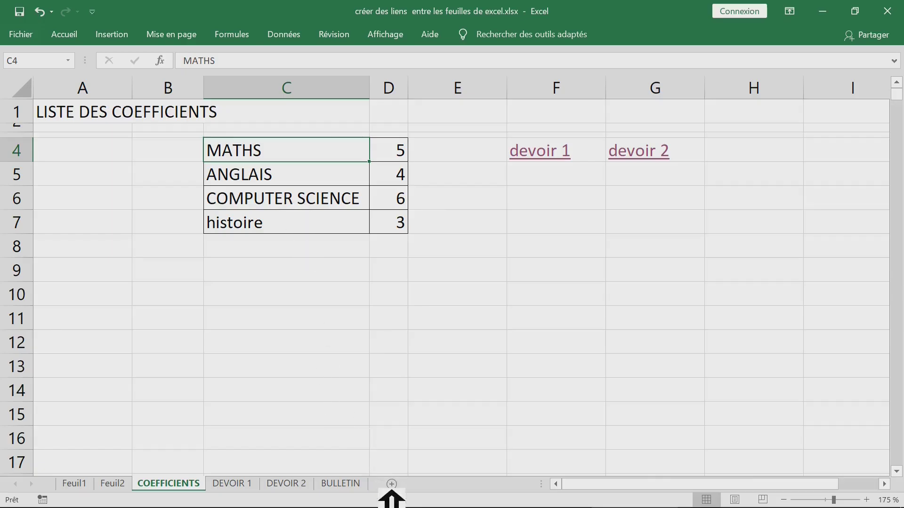
pyautogui.click(361, 483)
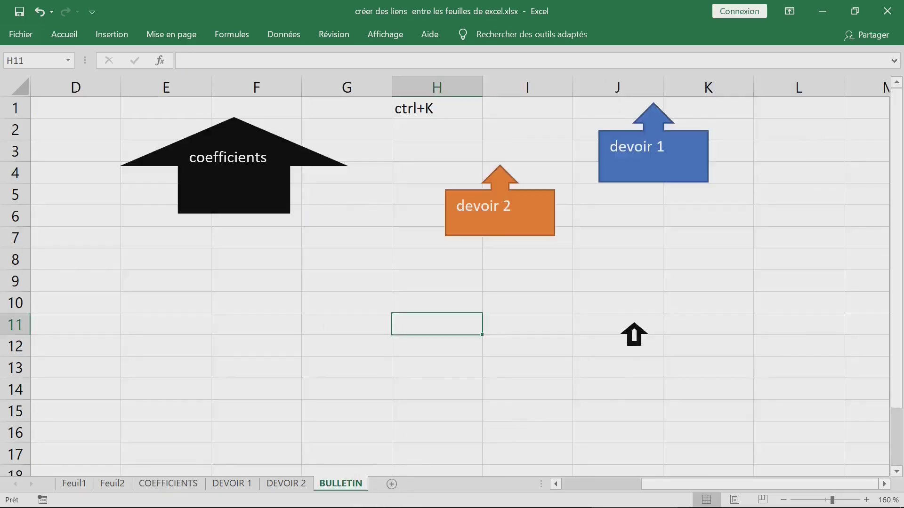
# Step: Change the coefficients arrow into a smiley face shape and stretch it to about 3.04 cm tall
pyautogui.rightClick(233, 179)
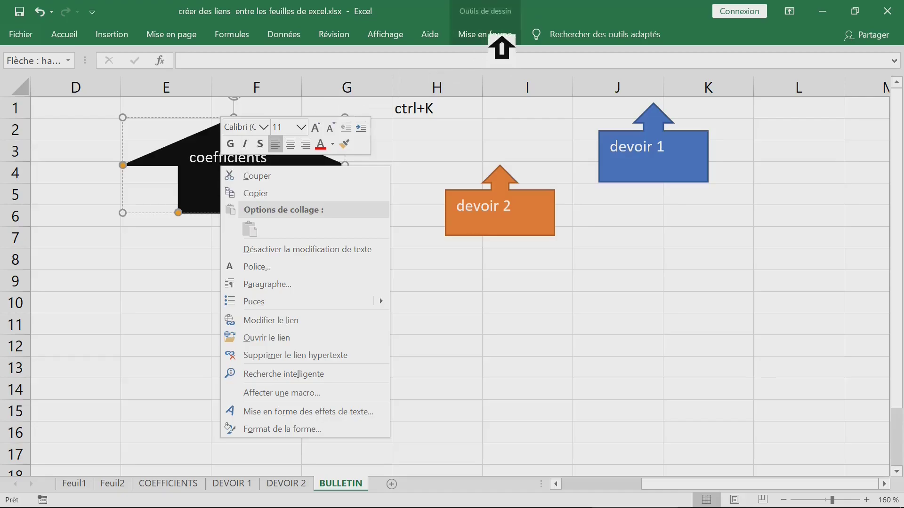
pyautogui.click(501, 40)
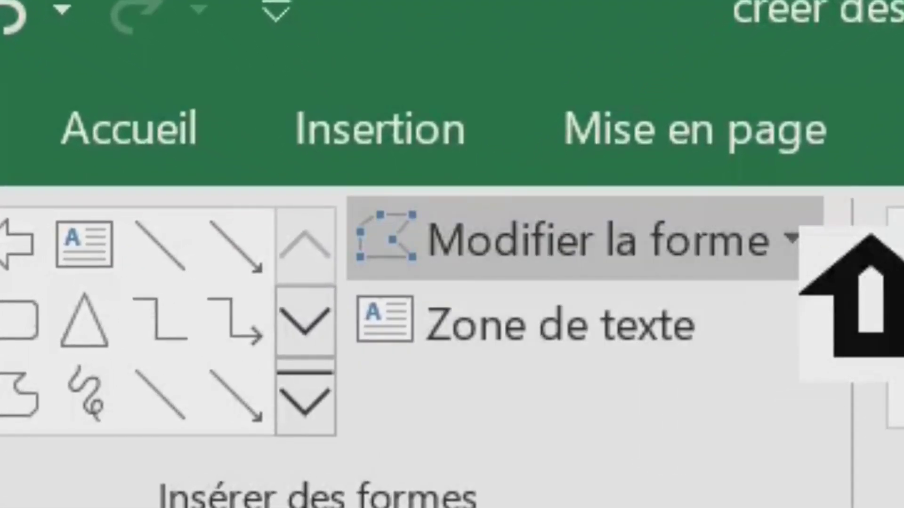
pyautogui.click(791, 238)
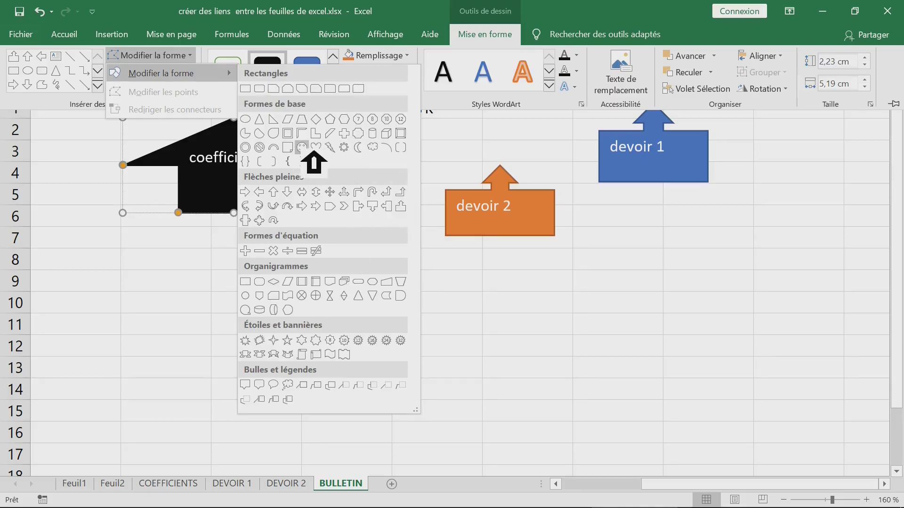
pyautogui.click(302, 148)
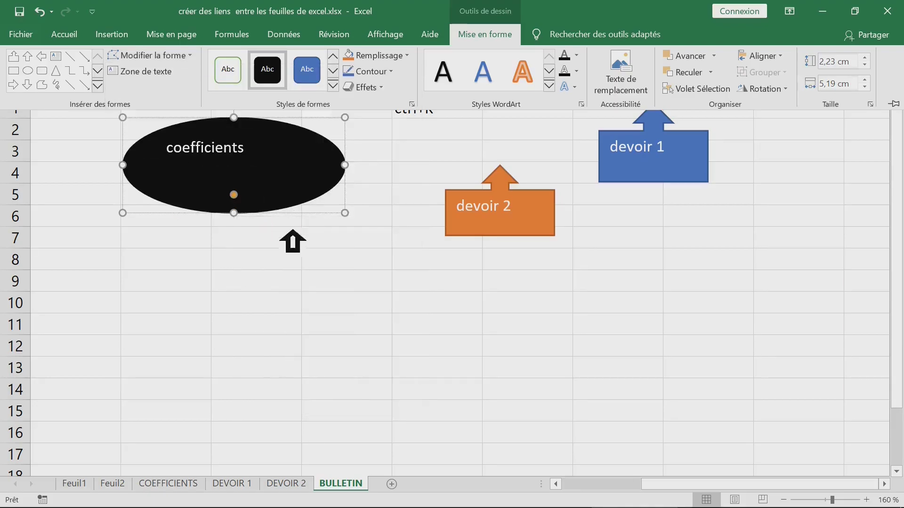
pyautogui.click(246, 219)
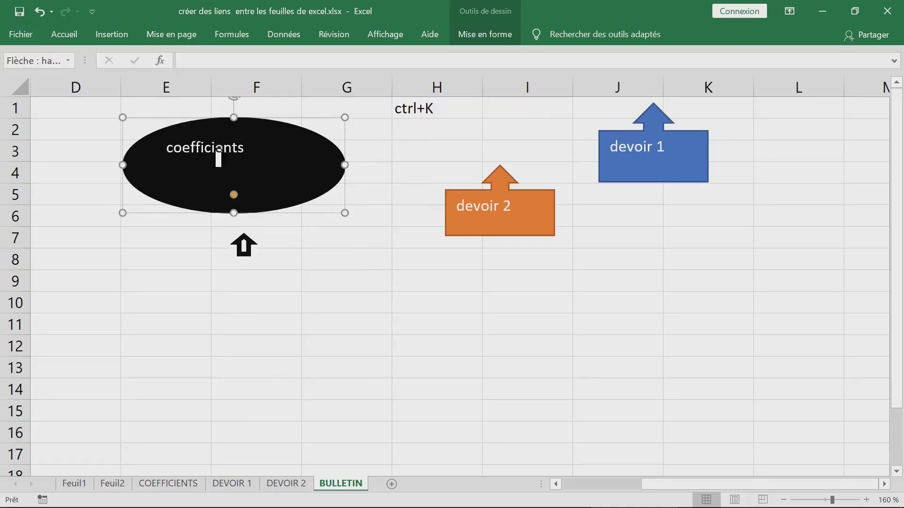
pyautogui.moveTo(234, 213); pyautogui.dragTo(242, 247)
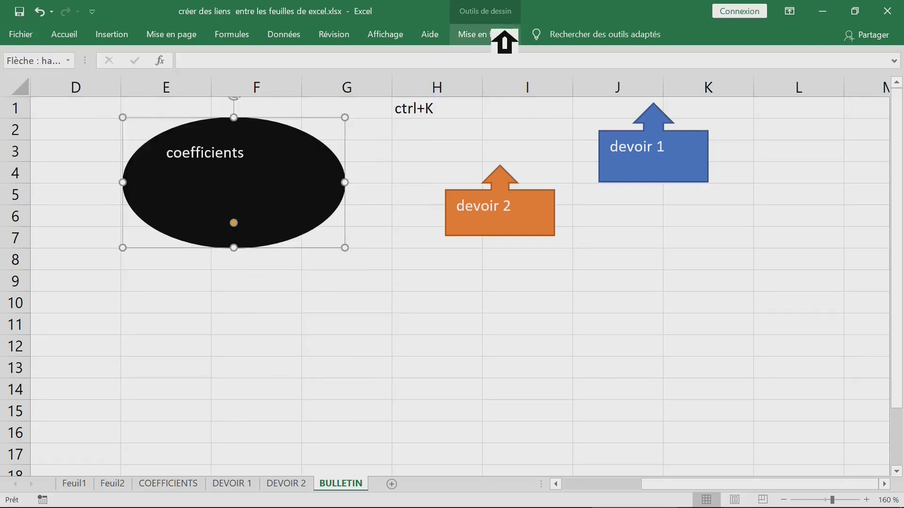
# Step: Apply the green-outlined shape style with dark text to the coefficients smiley face and narrow the shape horizontally
pyautogui.click(499, 37)
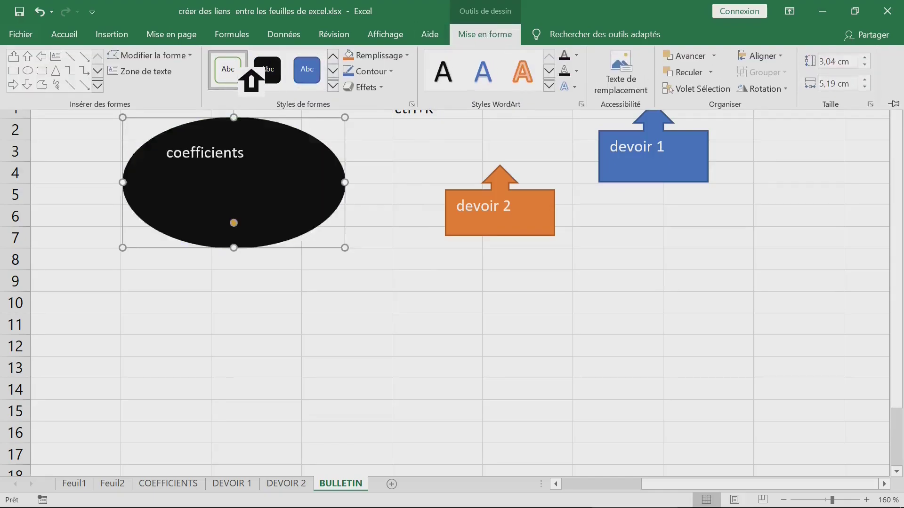
pyautogui.click(239, 70)
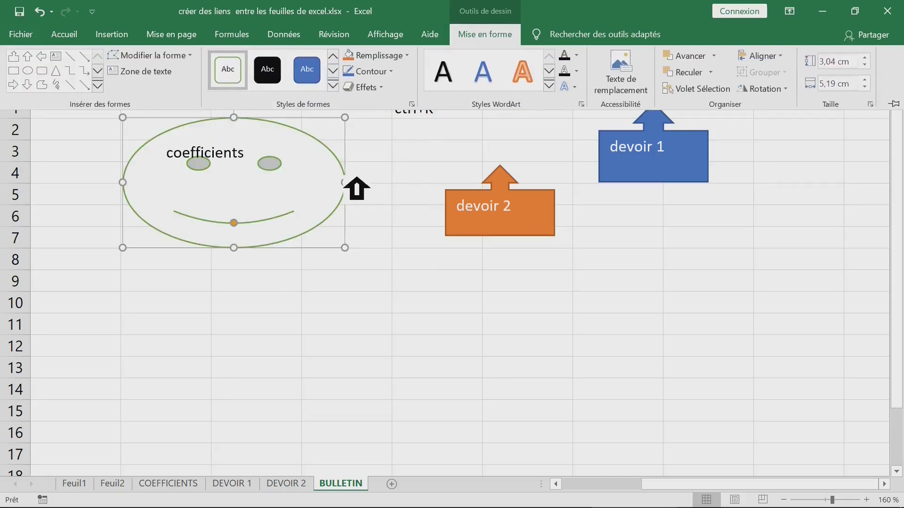
pyautogui.click(335, 197)
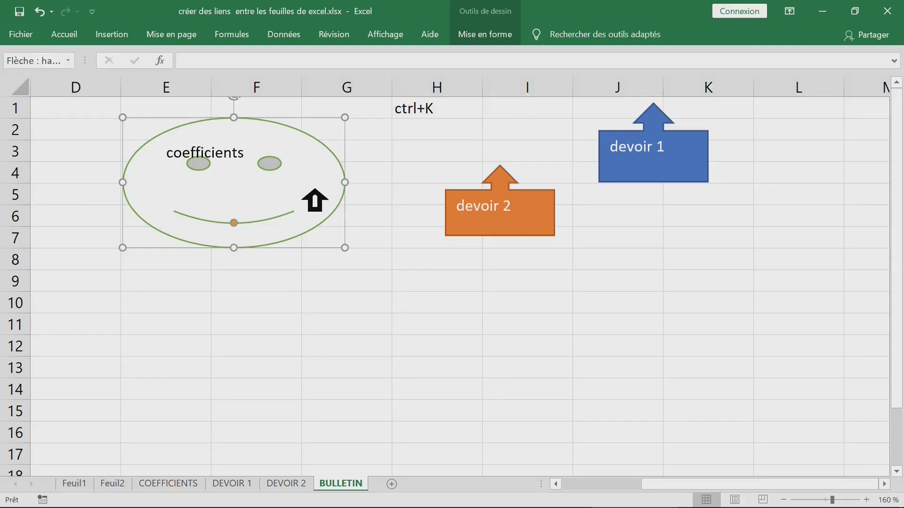
pyautogui.moveTo(356, 184); pyautogui.dragTo(307, 183)
pyautogui.click(355, 286)
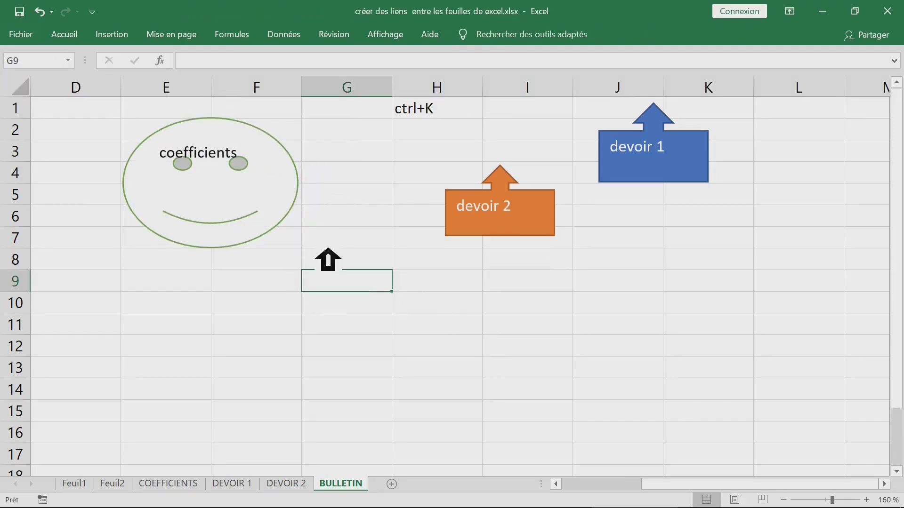
# Step: Test the smiley face's link to the COEFFICIENTS sheet and return to BULLETIN
pyautogui.click(206, 182)
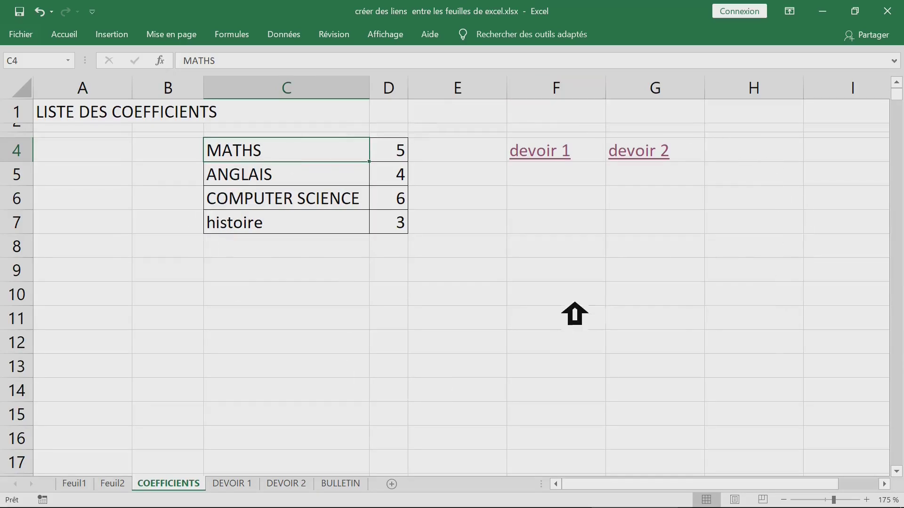
pyautogui.click(341, 485)
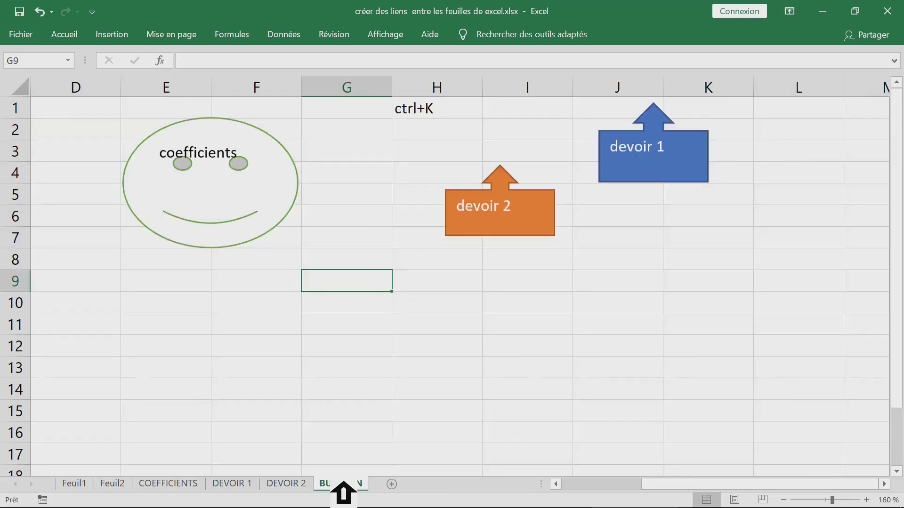
pyautogui.scroll(-11, 465, 329)
pyautogui.scroll(6, 465, 328)
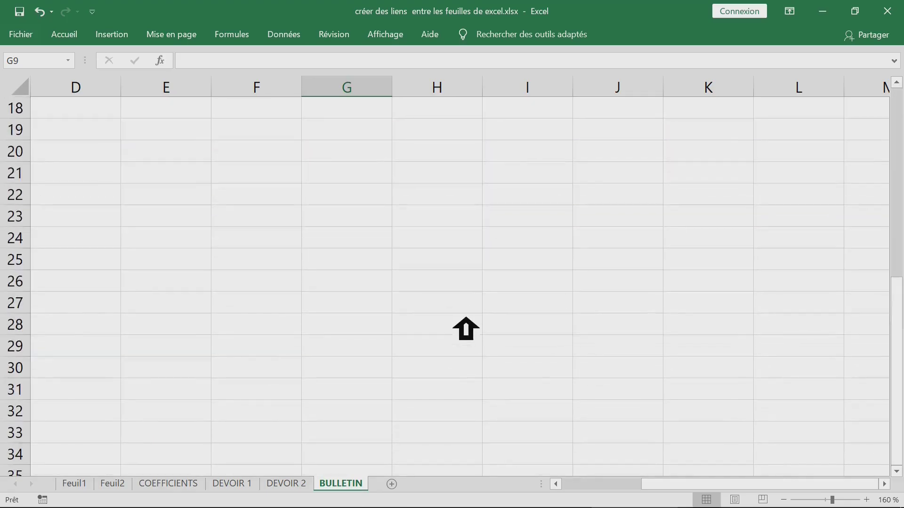
pyautogui.scroll(6, 398, 265)
pyautogui.click(277, 308)
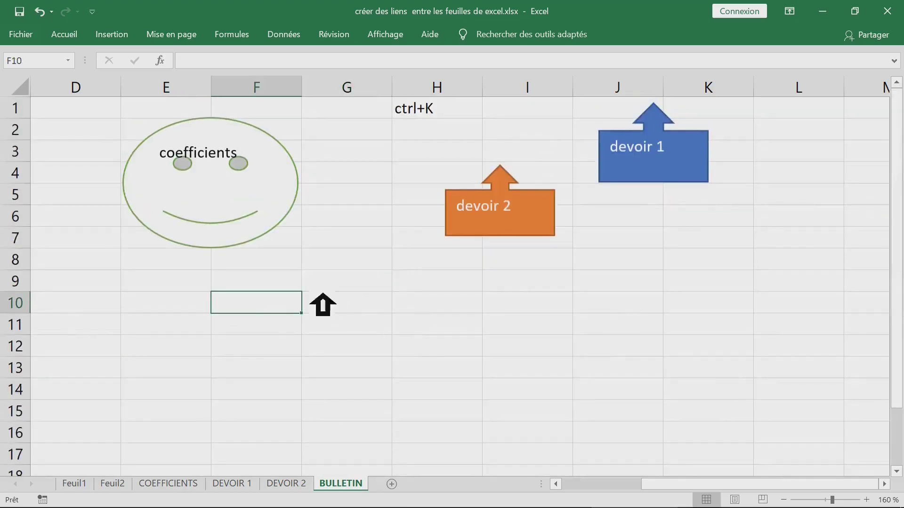
pyautogui.click(403, 301)
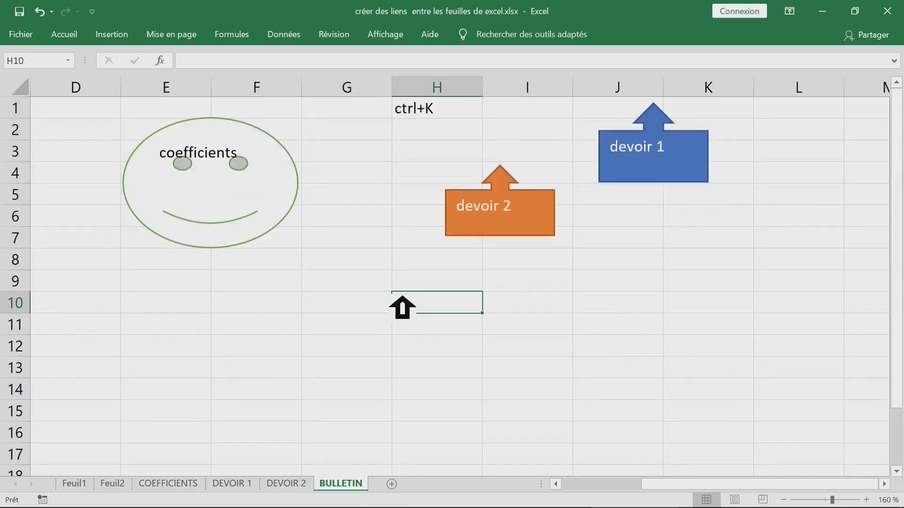
pyautogui.click(300, 307)
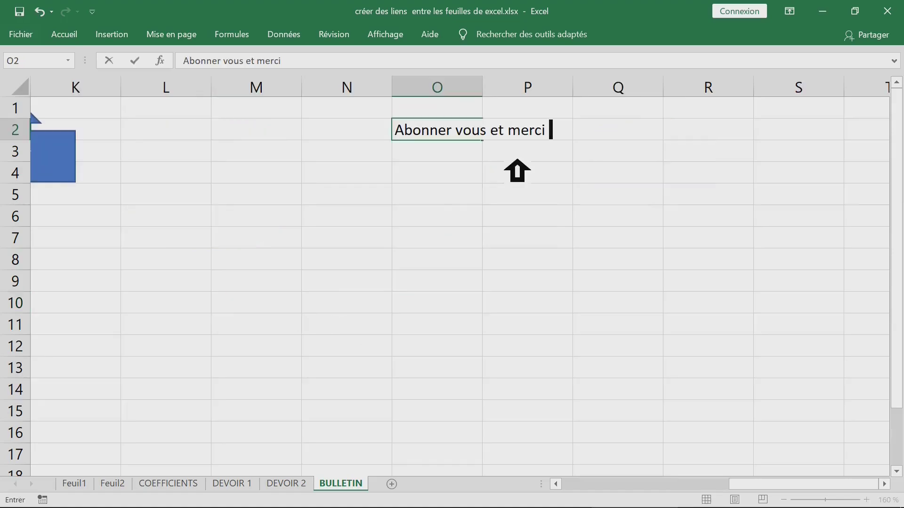
# Step: On the BULLETIN sheet, enter "Abonner vous et merci c'est gratuit" in cell O2 and "lien" in cell O3
pyautogui.write("c'est gratuit")
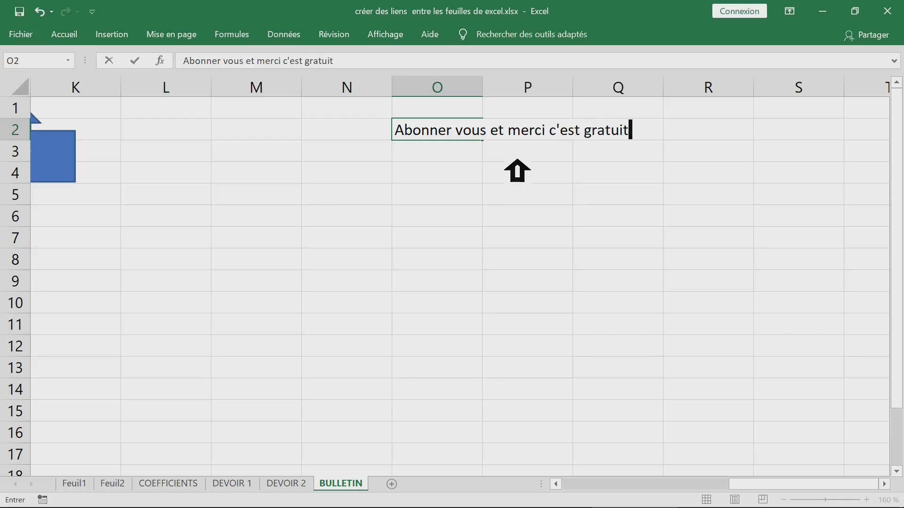
pyautogui.click(569, 262)
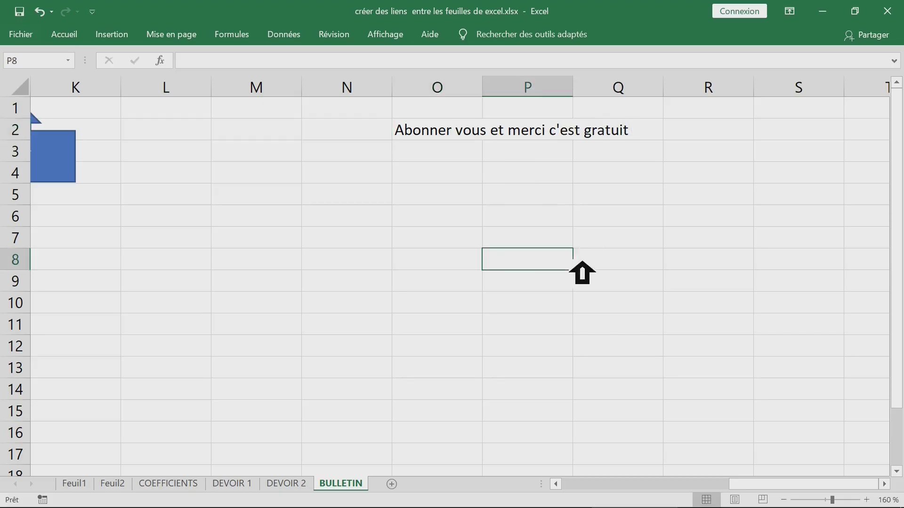
pyautogui.click(466, 153)
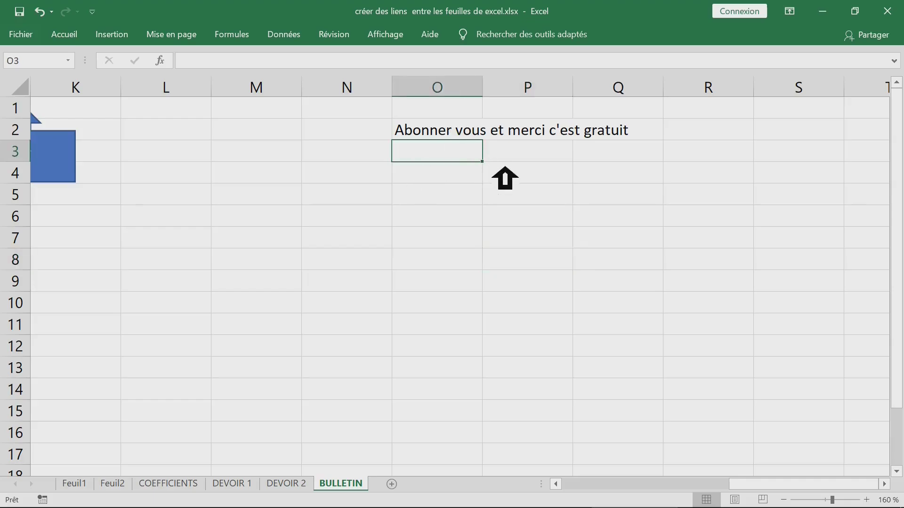
pyautogui.write('lien')
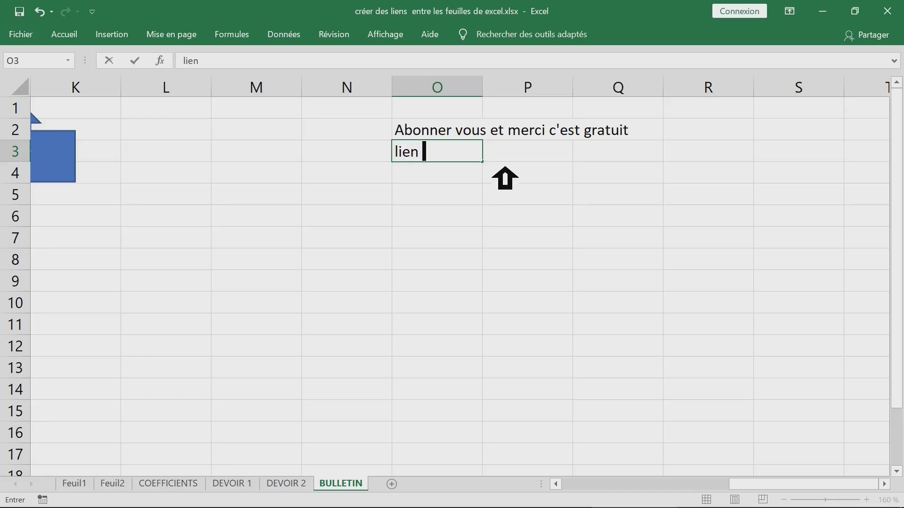
pyautogui.click(479, 239)
# Step: Hyperlink cell O3 to an existing web page, using the YouTube channel's subscription-confirmation URL as the address
pyautogui.click(441, 148)
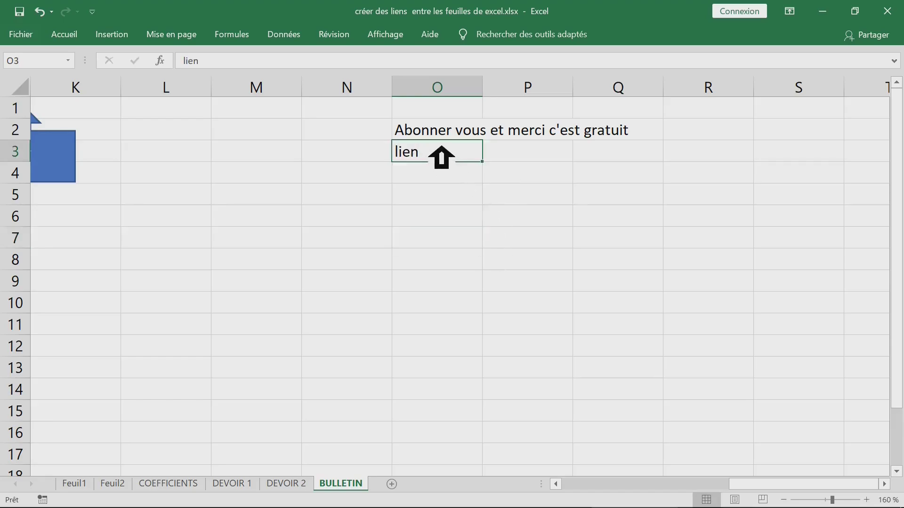
pyautogui.rightClick(441, 148)
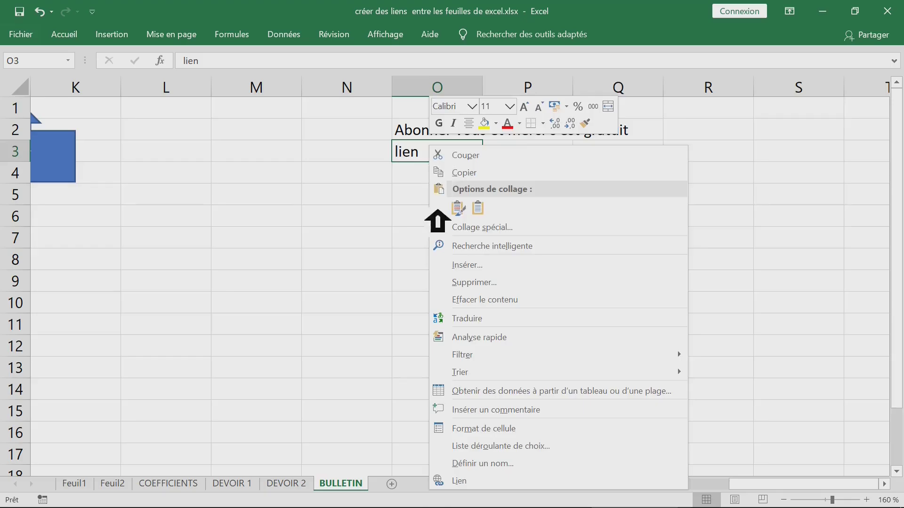
pyautogui.click(487, 480)
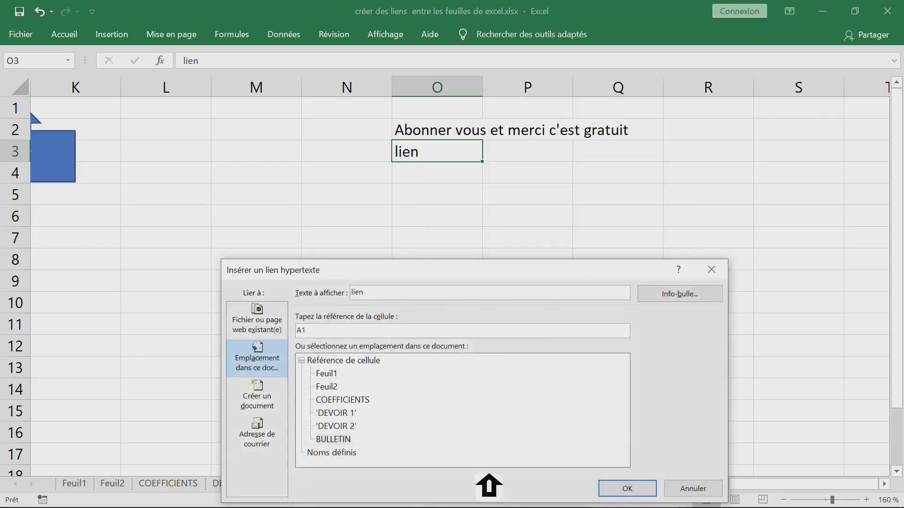
pyautogui.moveTo(523, 273); pyautogui.dragTo(531, 130)
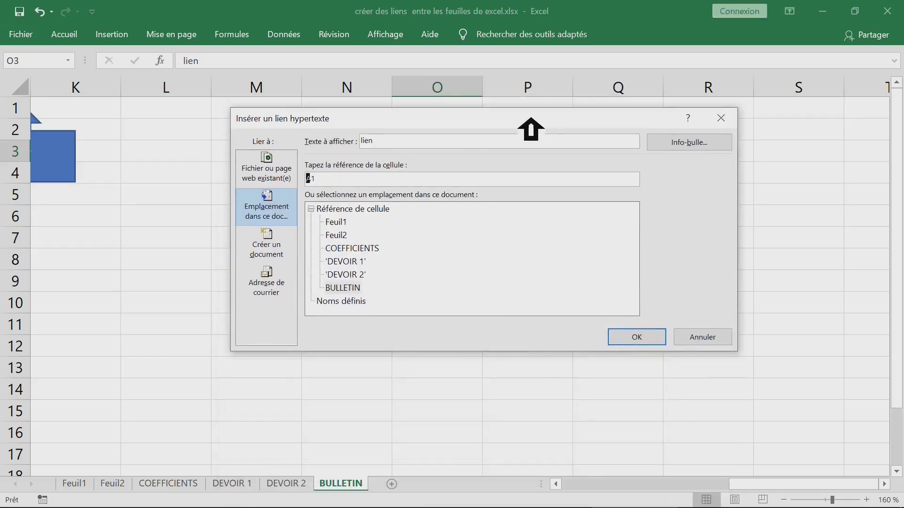
pyautogui.click(285, 169)
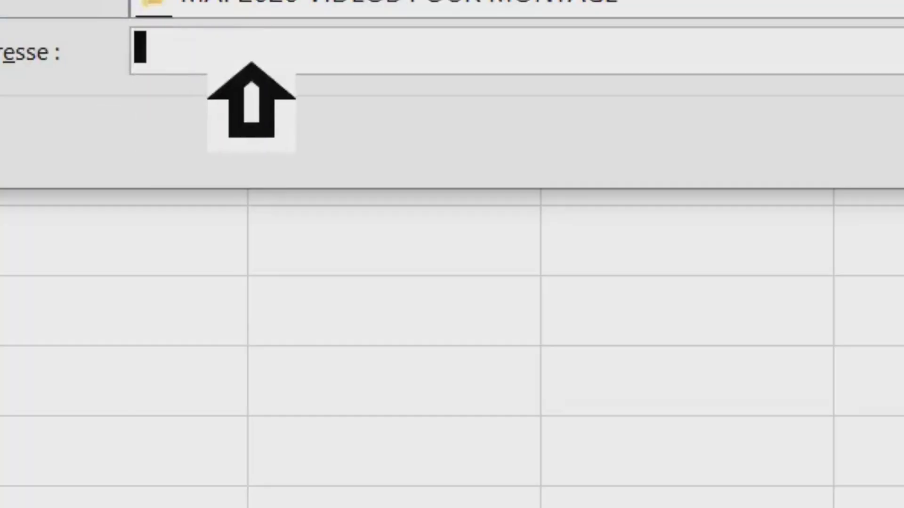
pyautogui.write('https://www.youtube.com/user/mrsimlaoui?sub_confirmation=1')
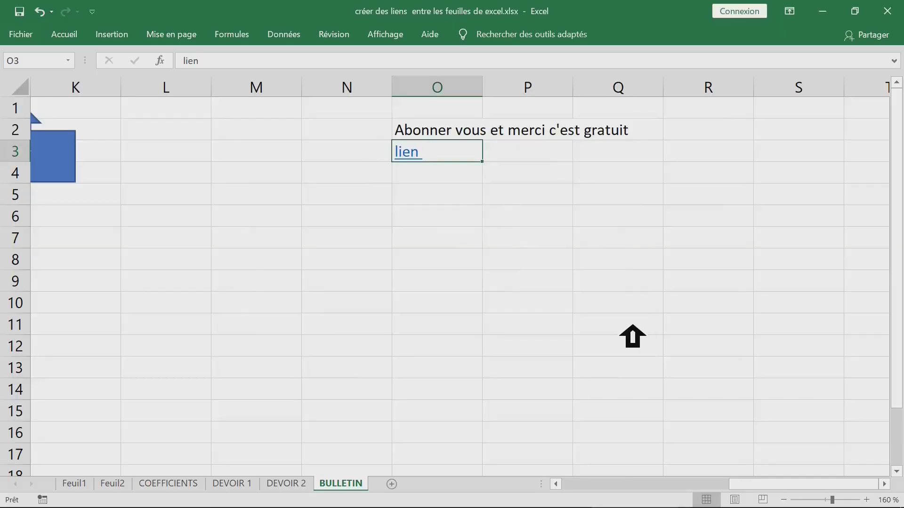
# Step: Test cell O3's hyperlink to the YouTube channel's subscription page
pyautogui.click(498, 243)
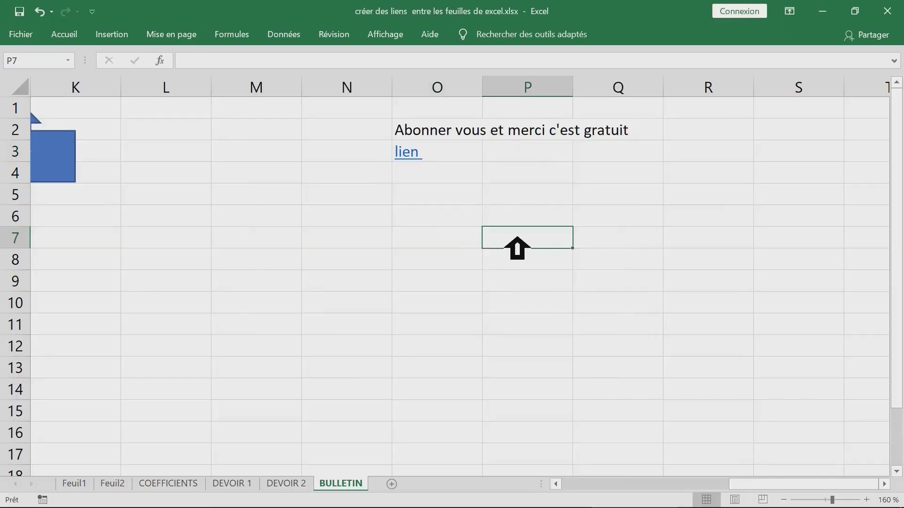
pyautogui.click(429, 150)
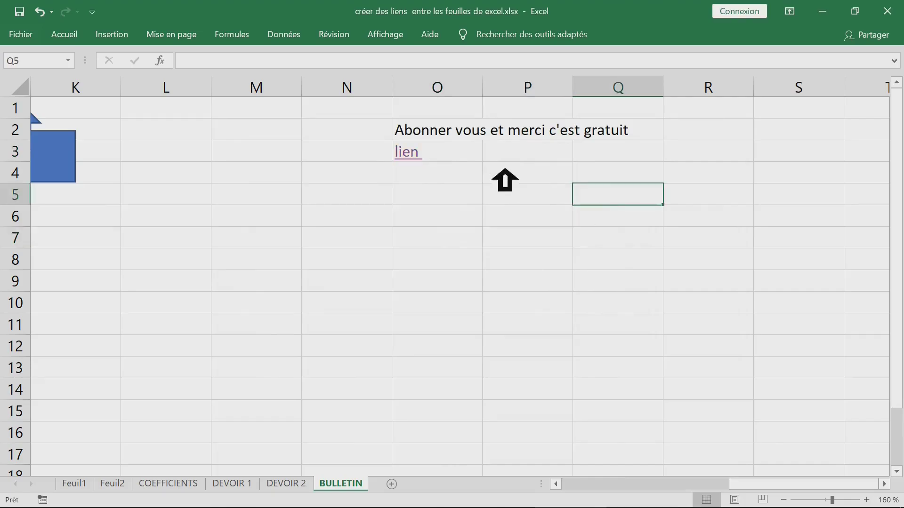
pyautogui.click(428, 152)
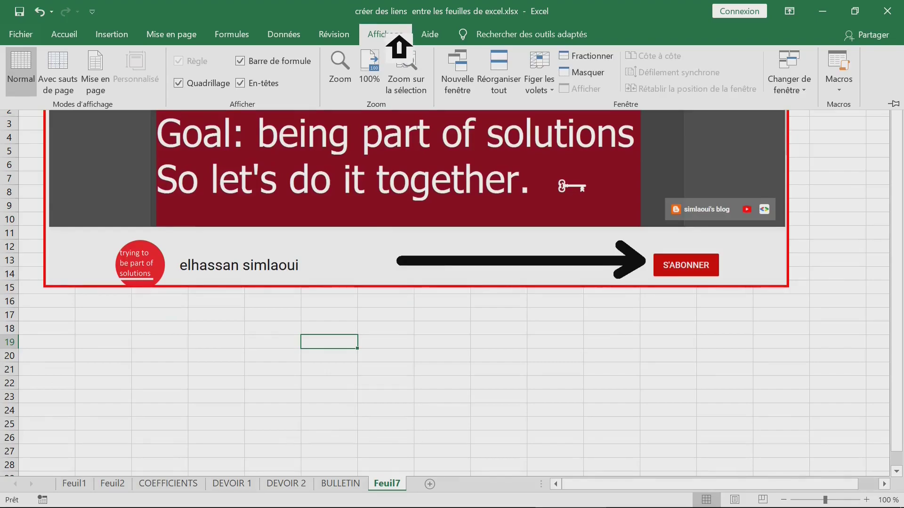
# Step: Switch to Paint and select an area of about 264 × 80 px around the S'ABONNER button in "2020 abonnez vous et merci.png"
pyautogui.click(344, 40)
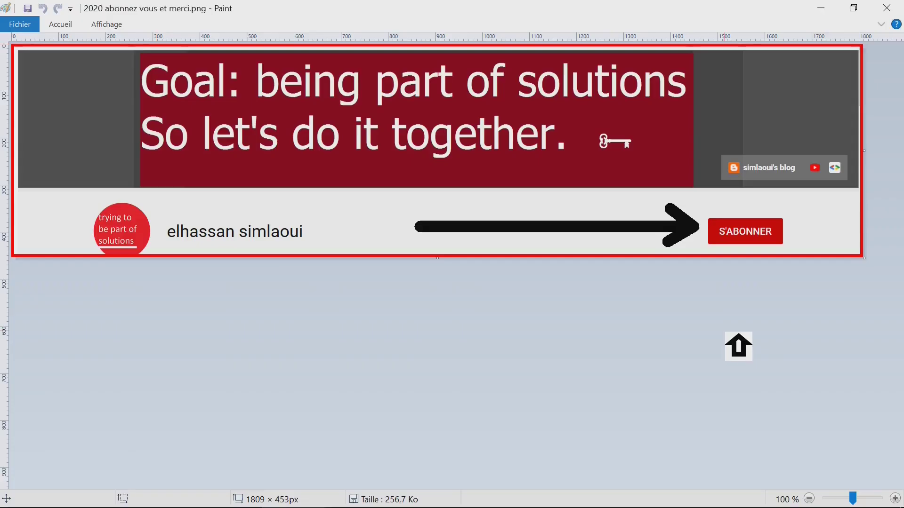
pyautogui.moveTo(794, 210); pyautogui.dragTo(672, 248)
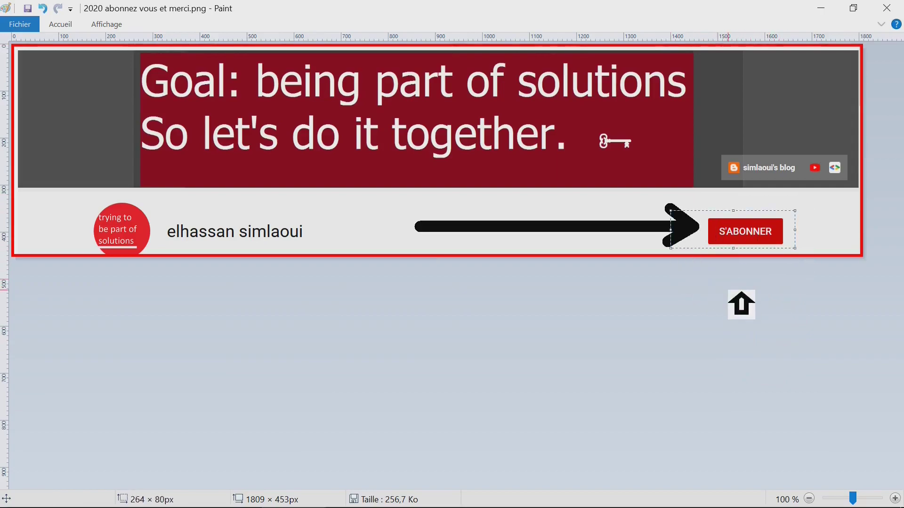